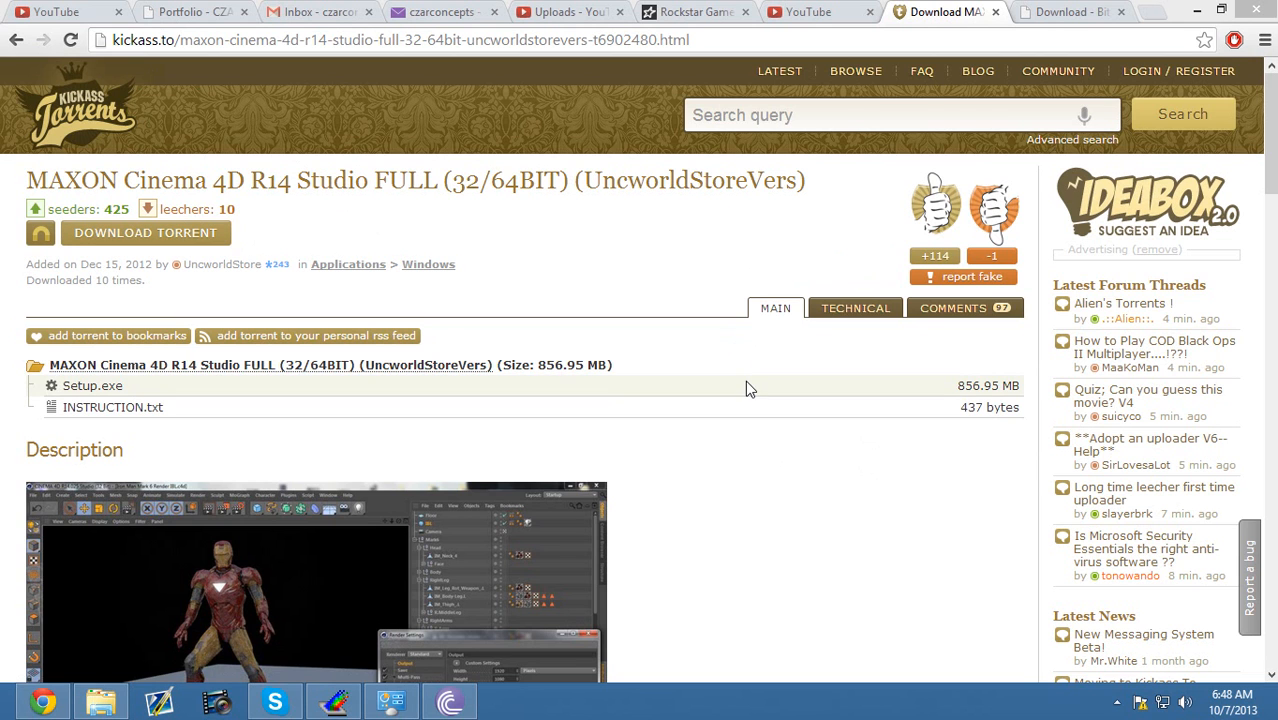
Check the BitTorrent download page, return to the torrent page and raise the BitTorrent client
left_click(1050, 16)
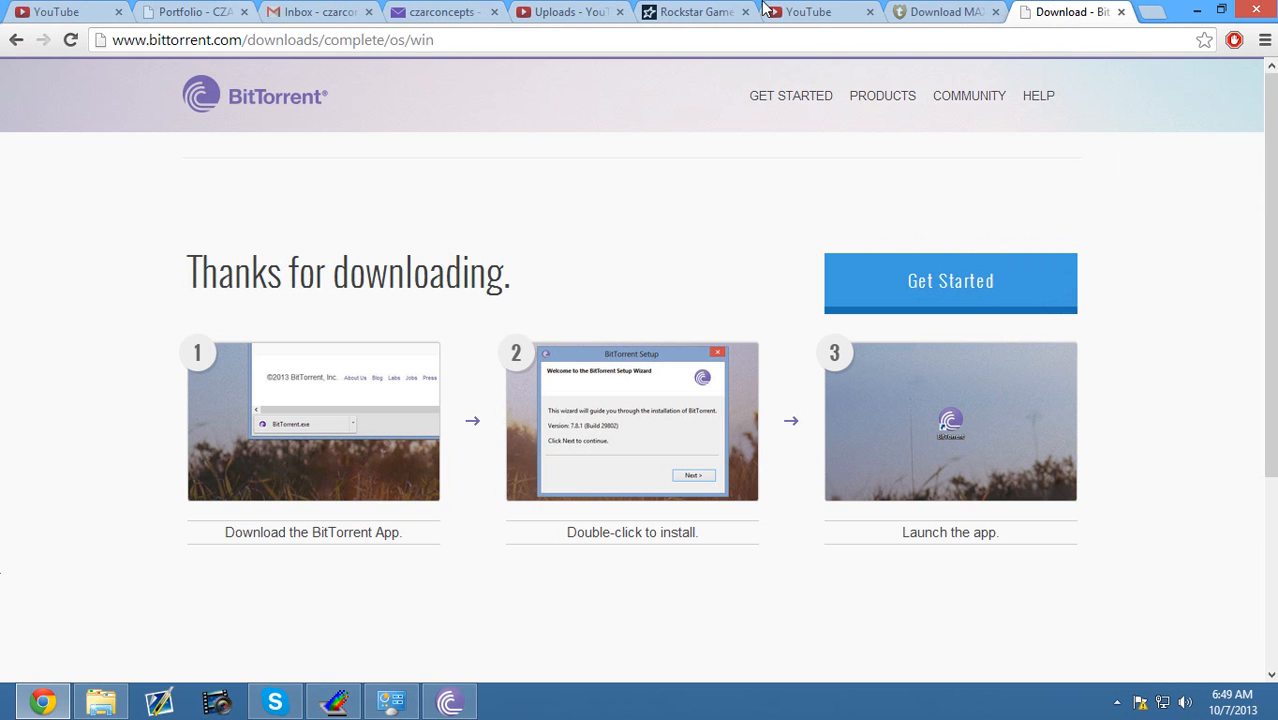
left_click(910, 10)
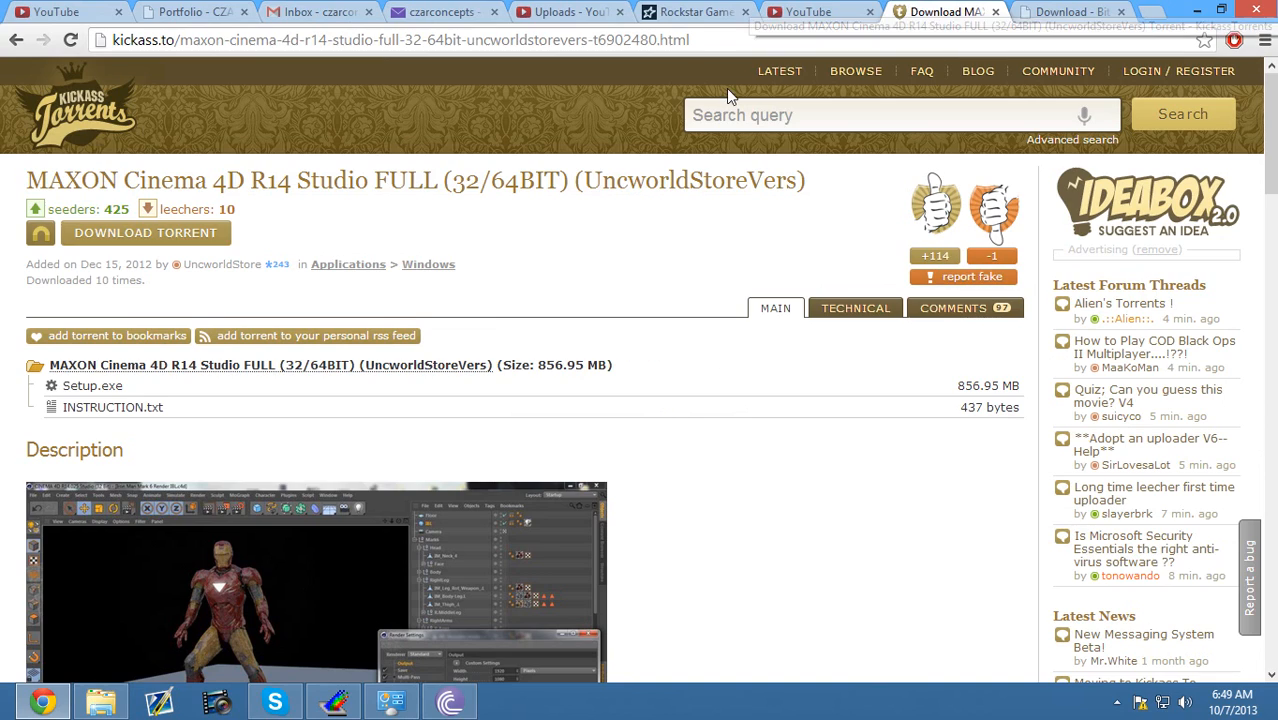
left_click(455, 700)
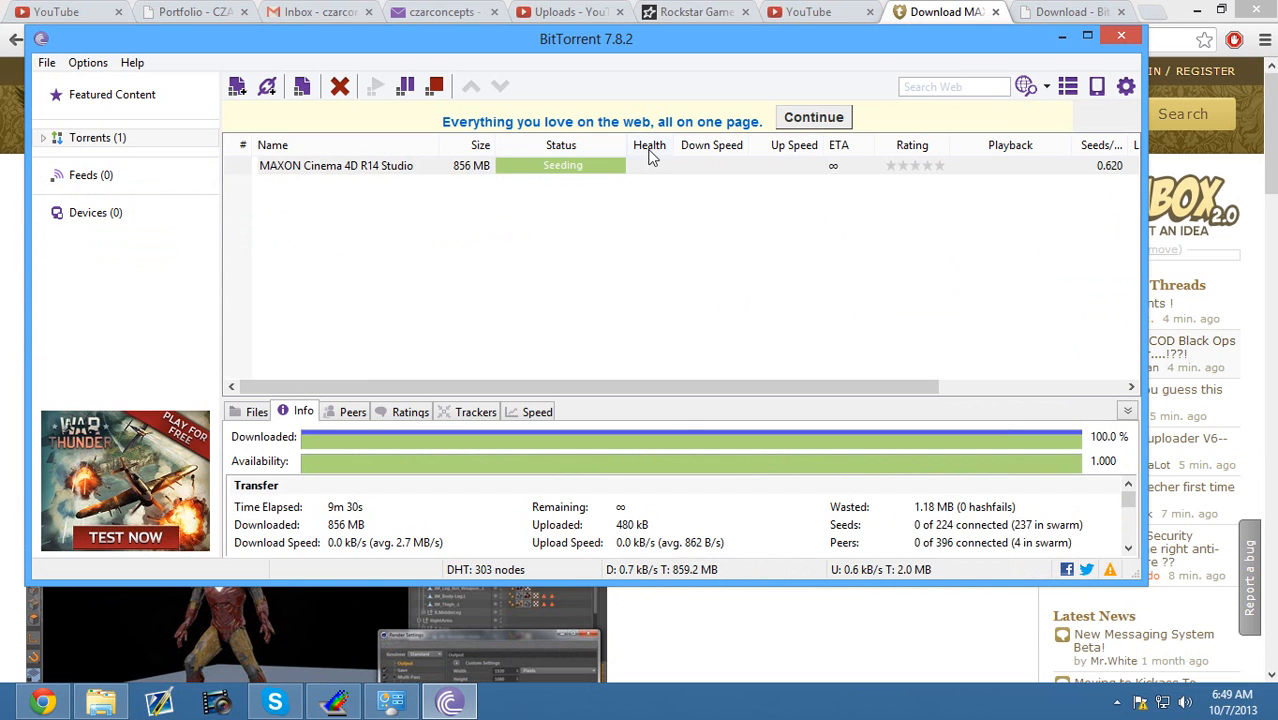
Open the containing folder of the Cinema 4D R14 torrent, continuing past the Plus upgrade prompt
right_click(396, 165)
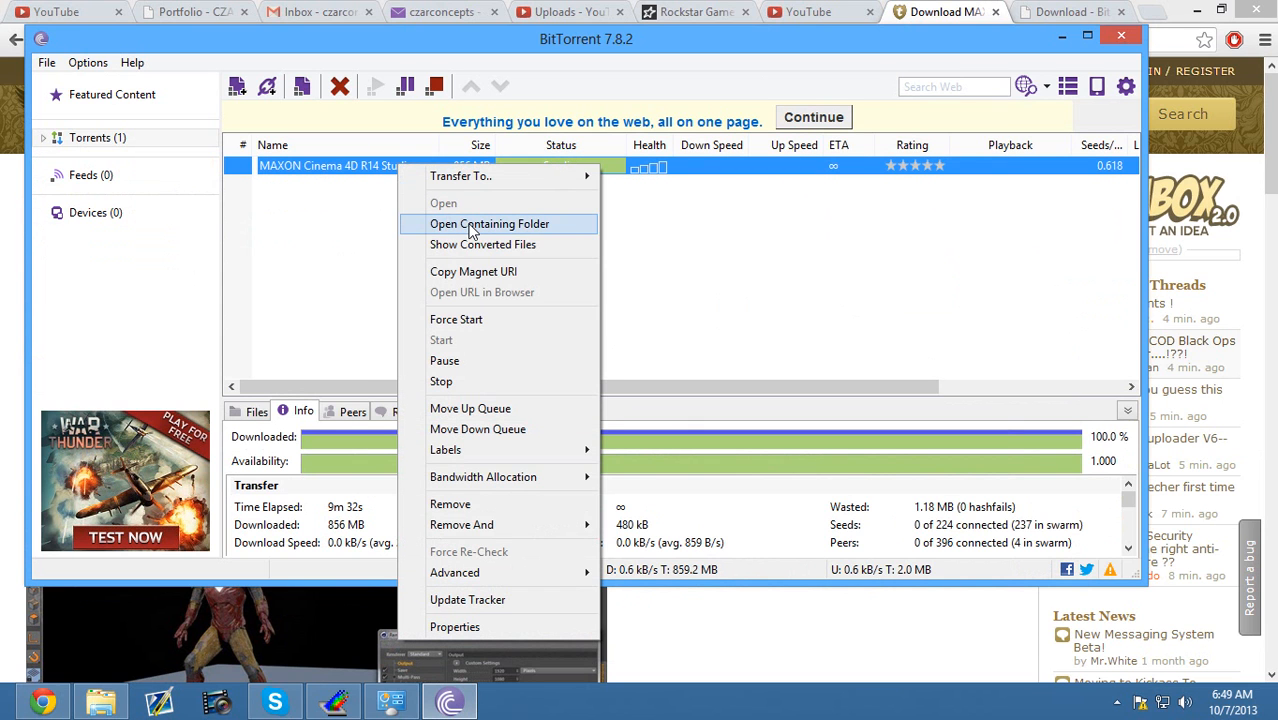
left_click(504, 226)
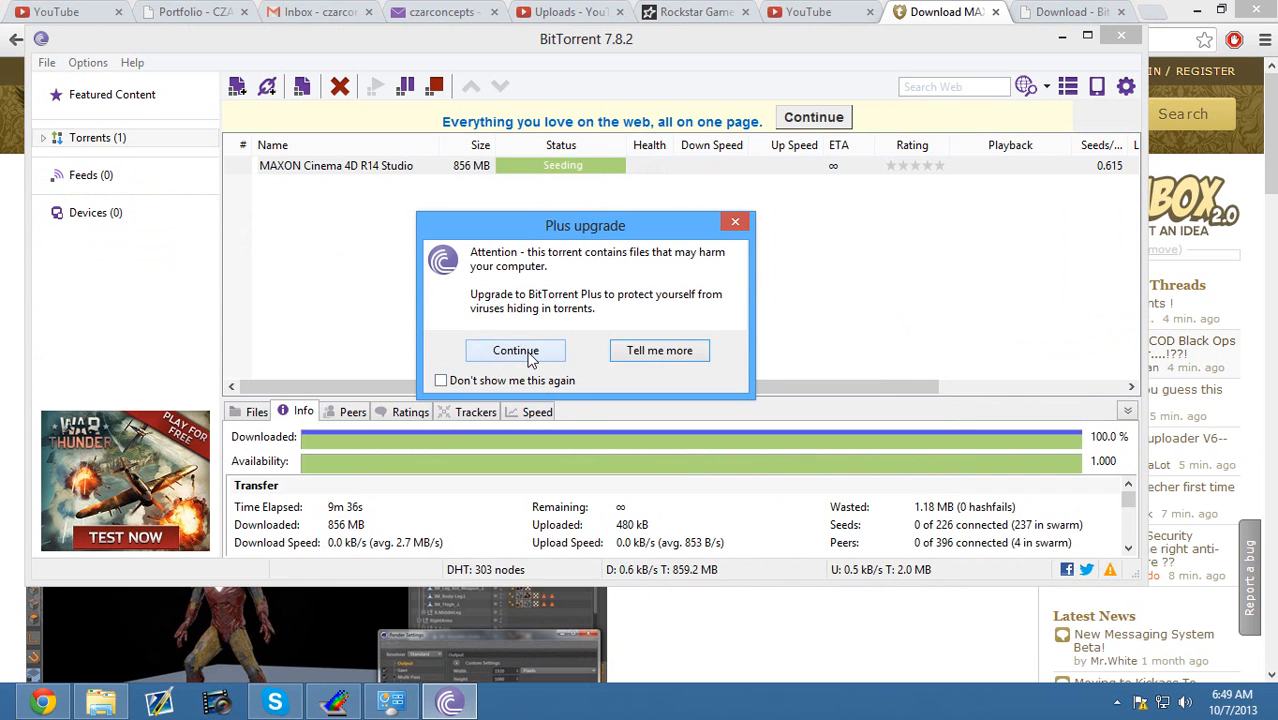
left_click(529, 358)
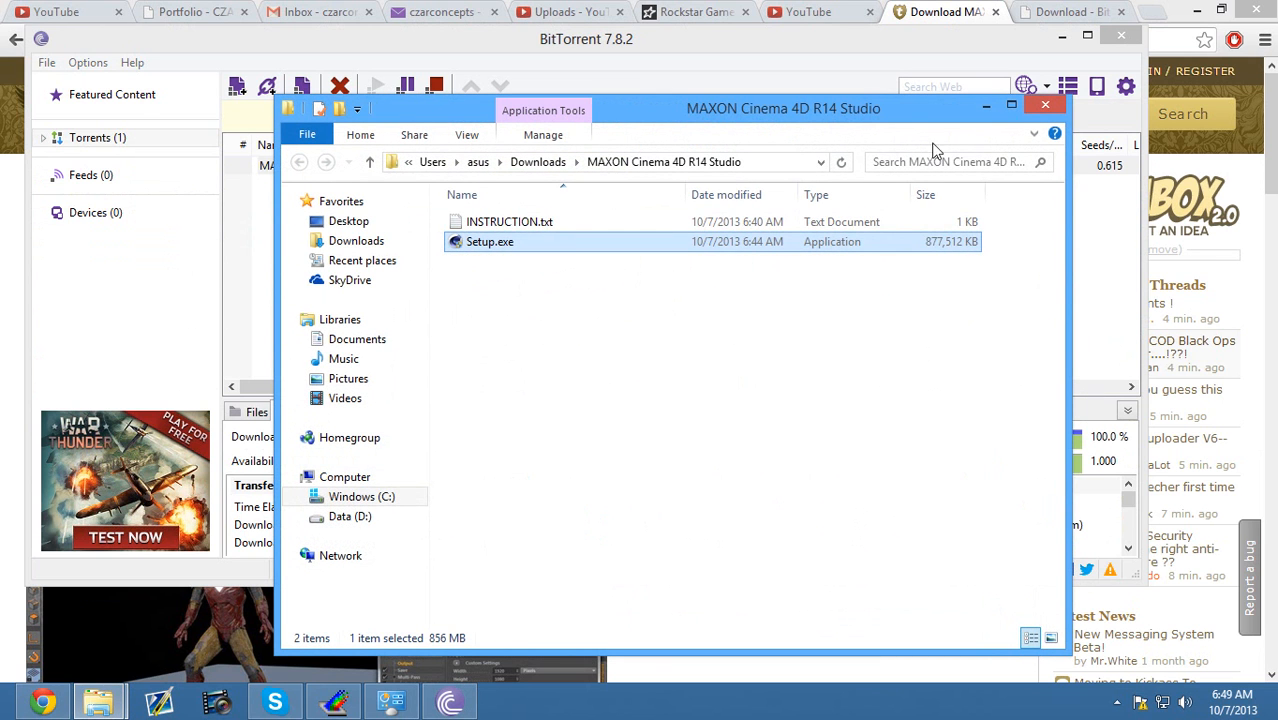
Read INSTRUCTION.txt with the registration key, hide it, and launch Setup.exe
left_click(1010, 106)
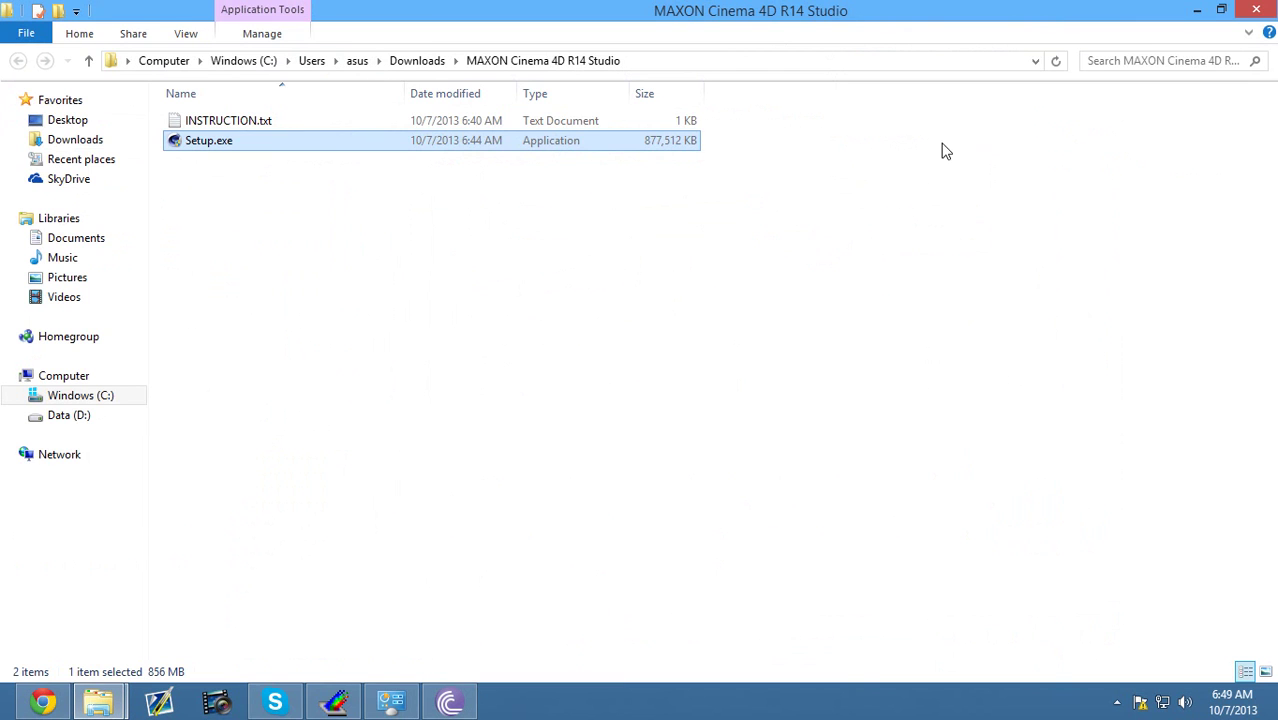
double_click(313, 120)
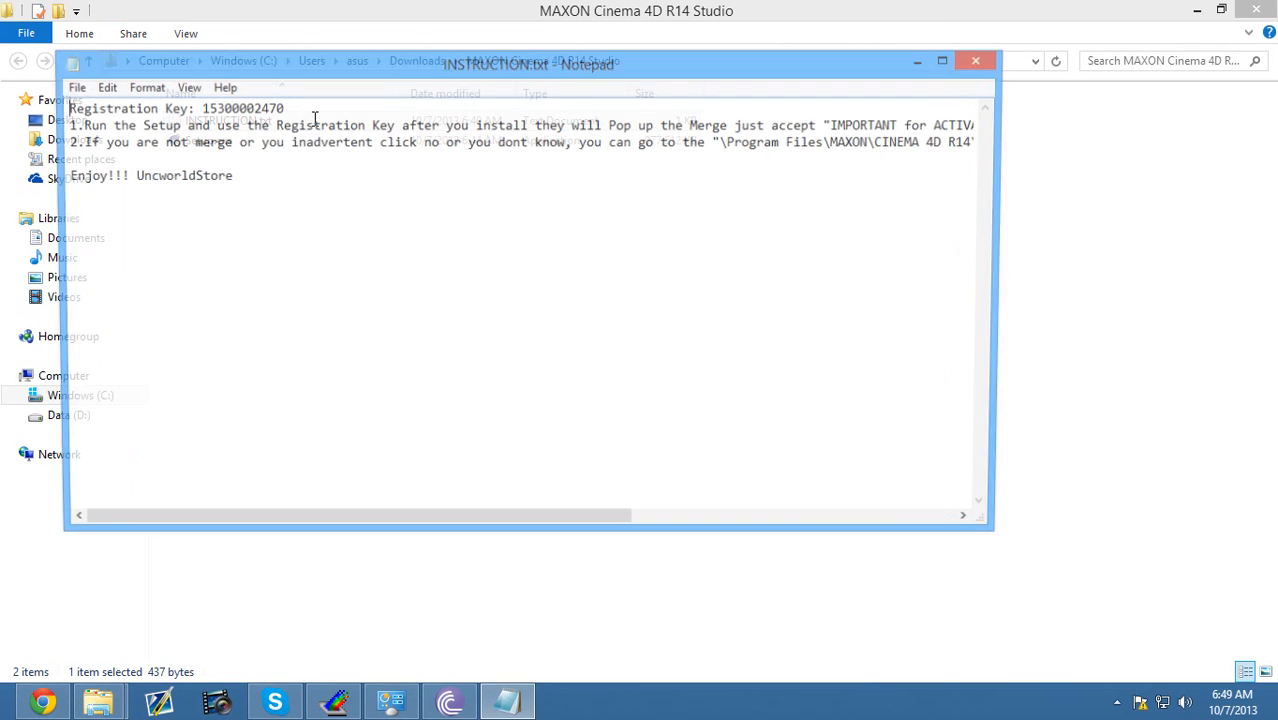
left_click(920, 68)
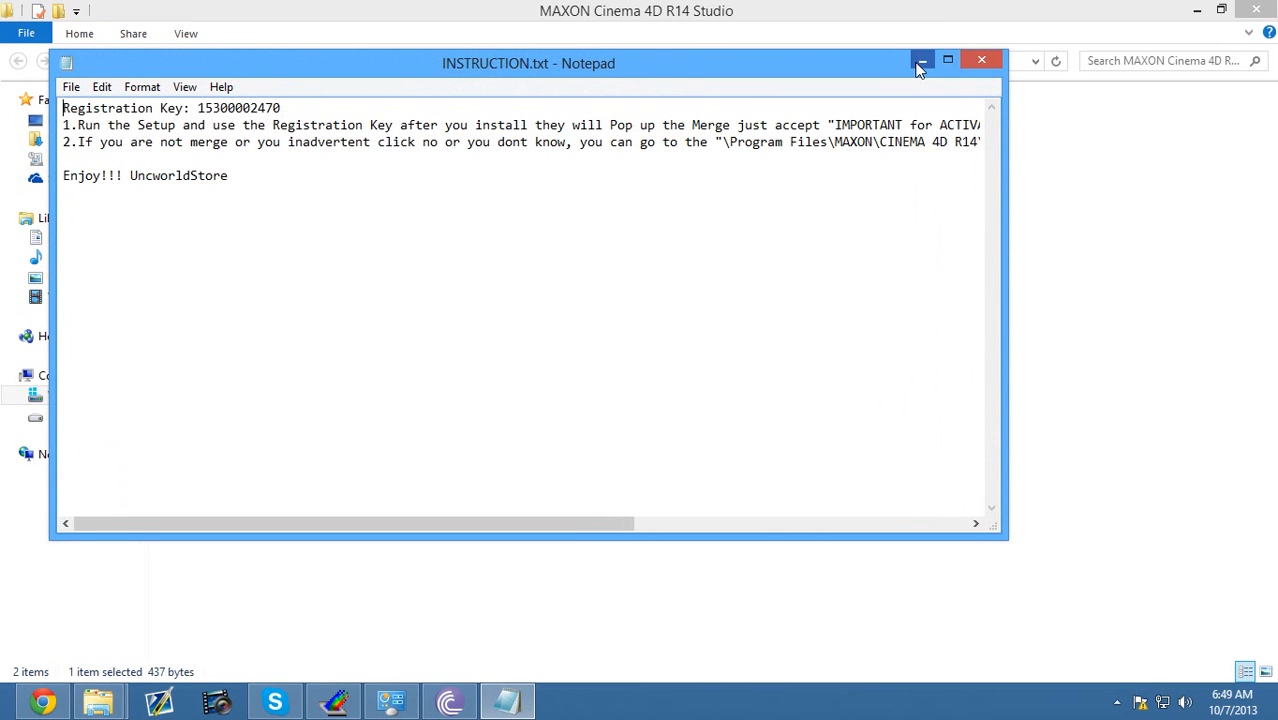
left_click(317, 138)
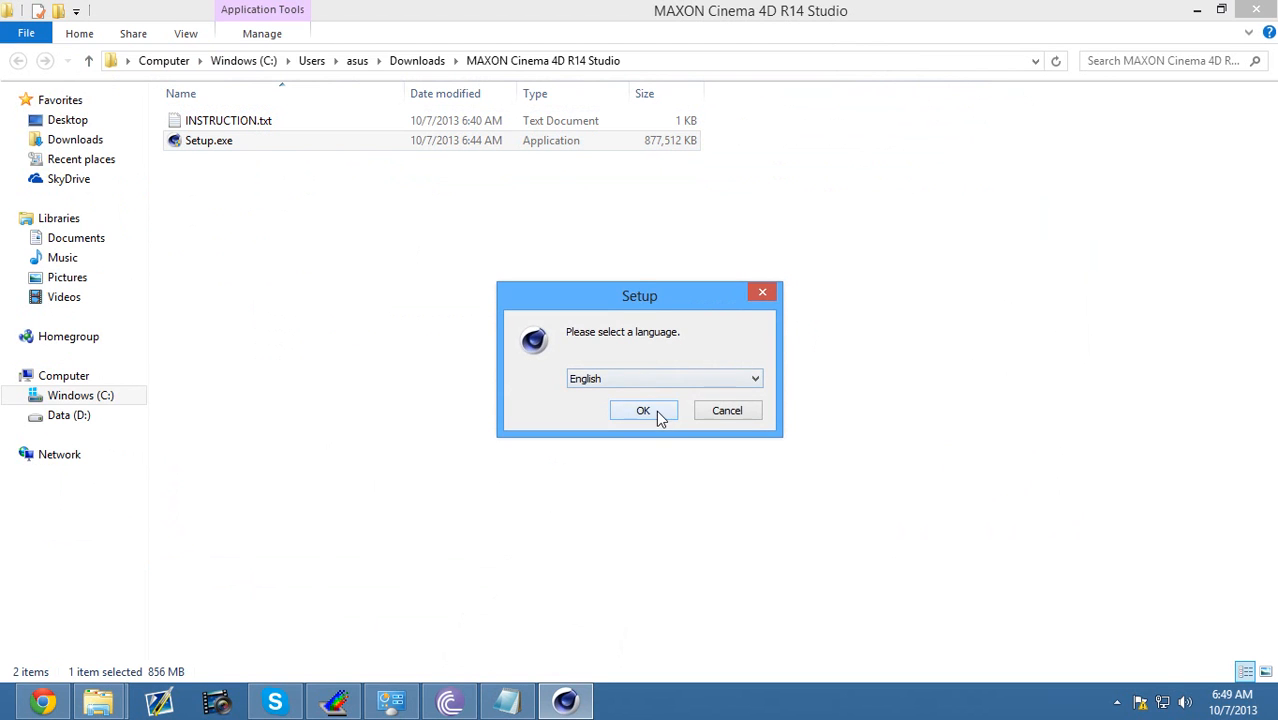
Accept English and the licence, then paste the registration key from the instructions as the password
left_click(658, 412)
left_click(738, 519)
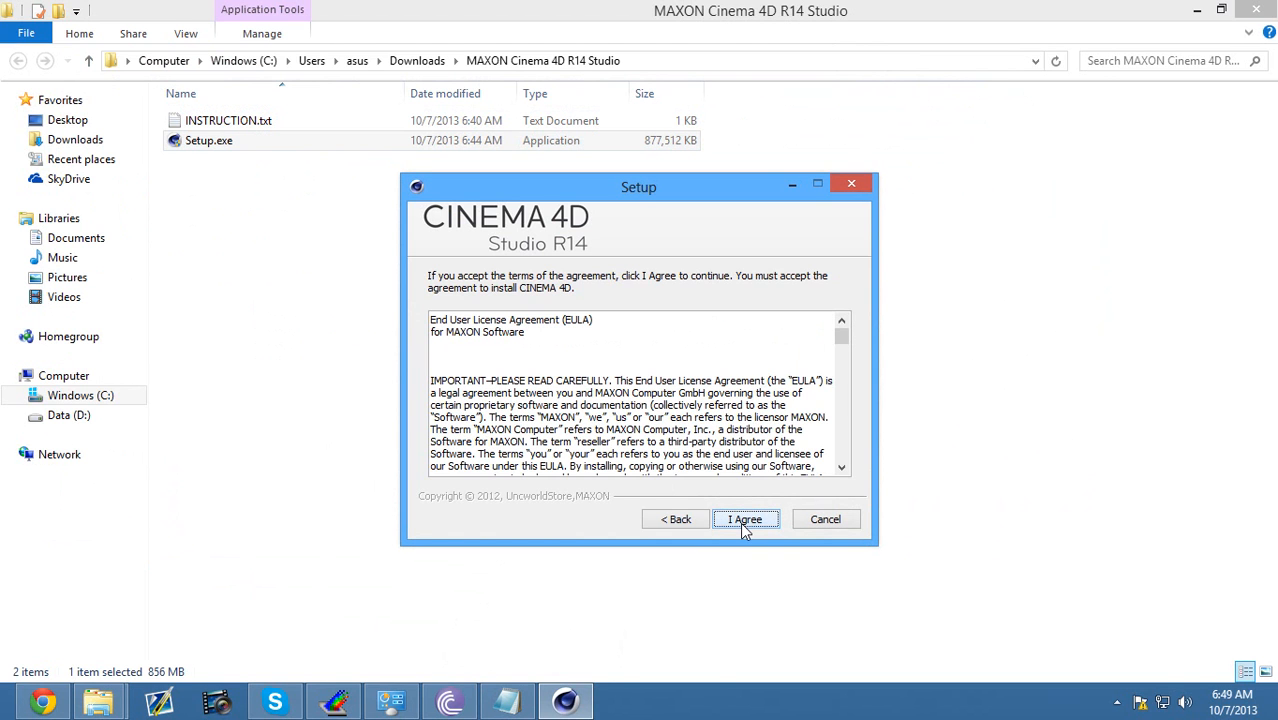
left_click(743, 522)
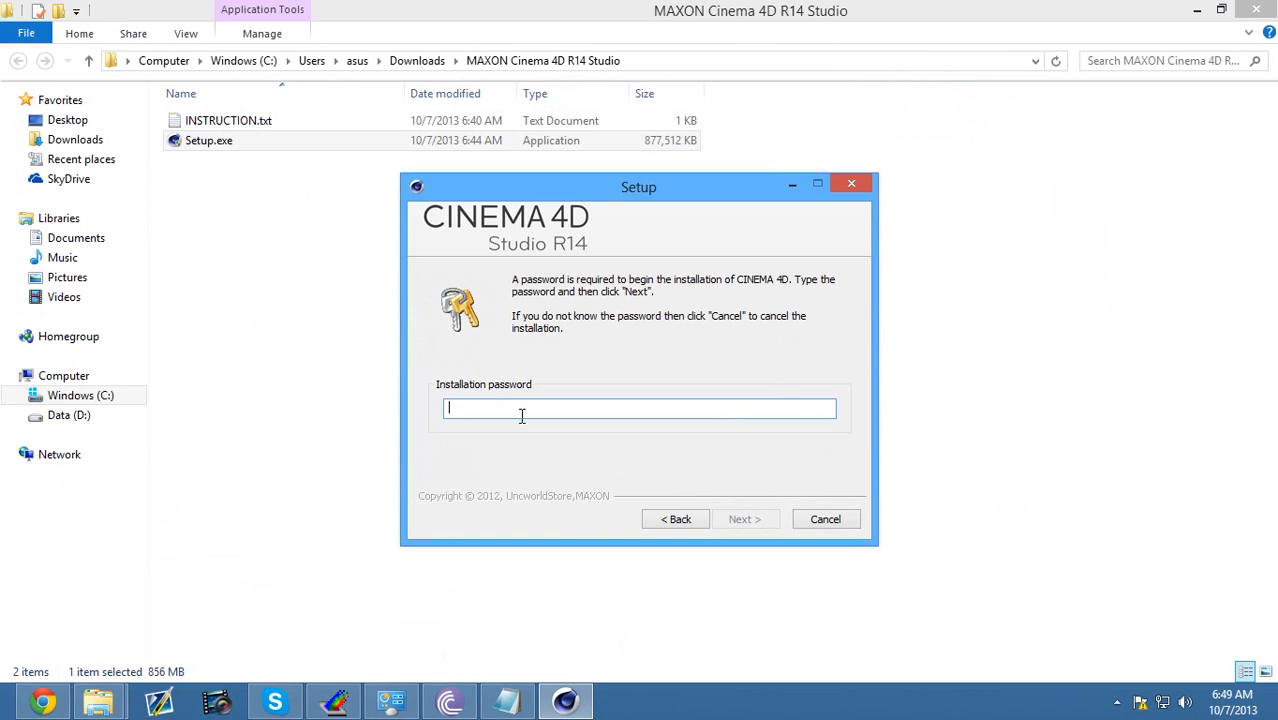
left_click(507, 701)
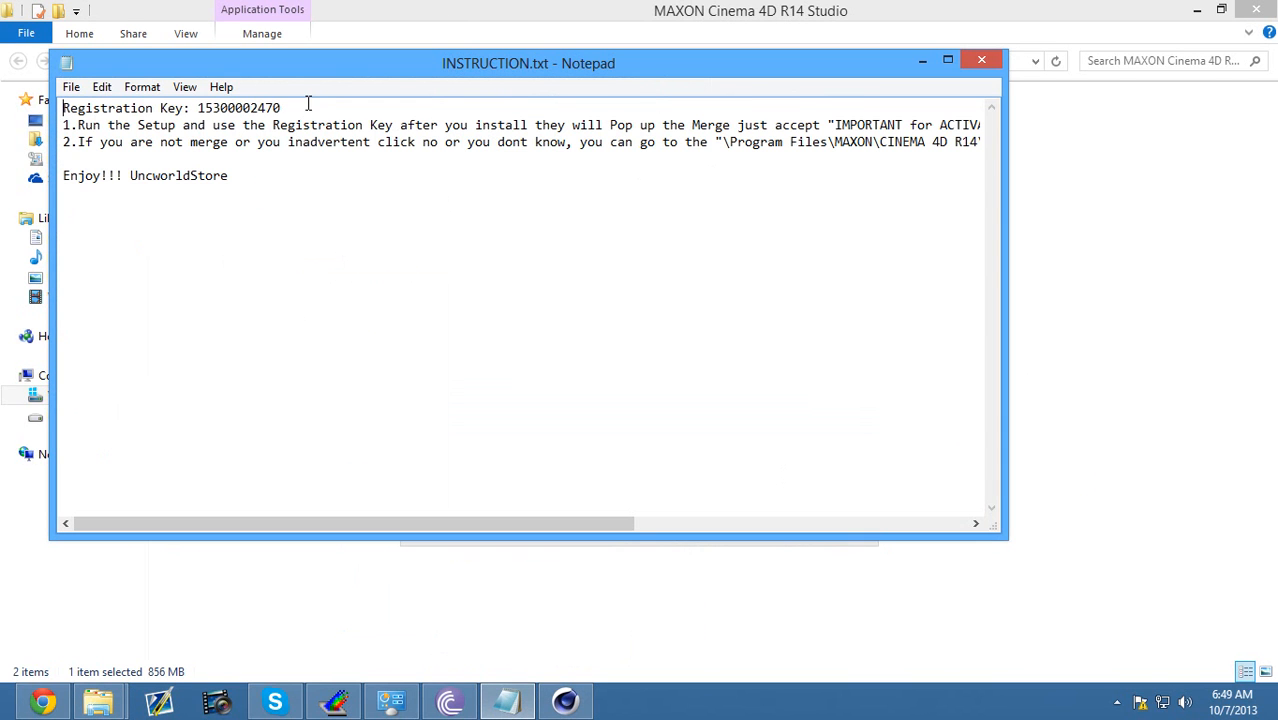
left_click_drag(292, 104, 190, 107)
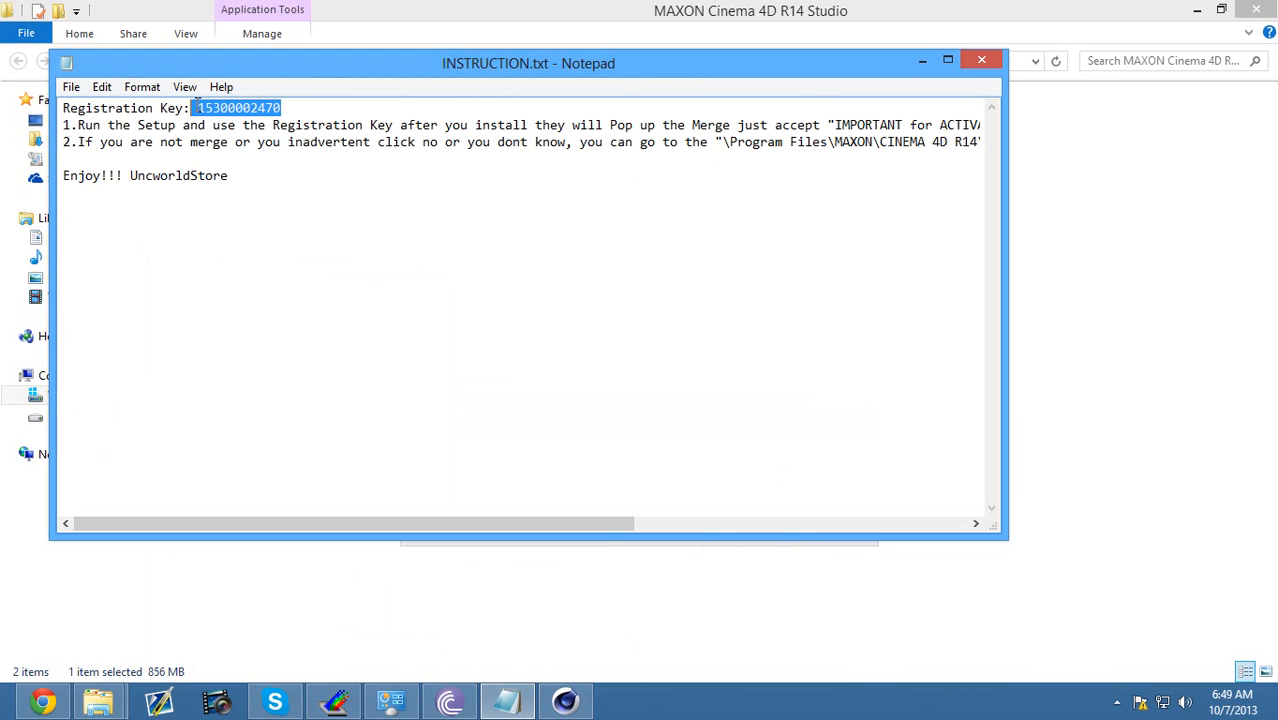
key("alt+Tab")
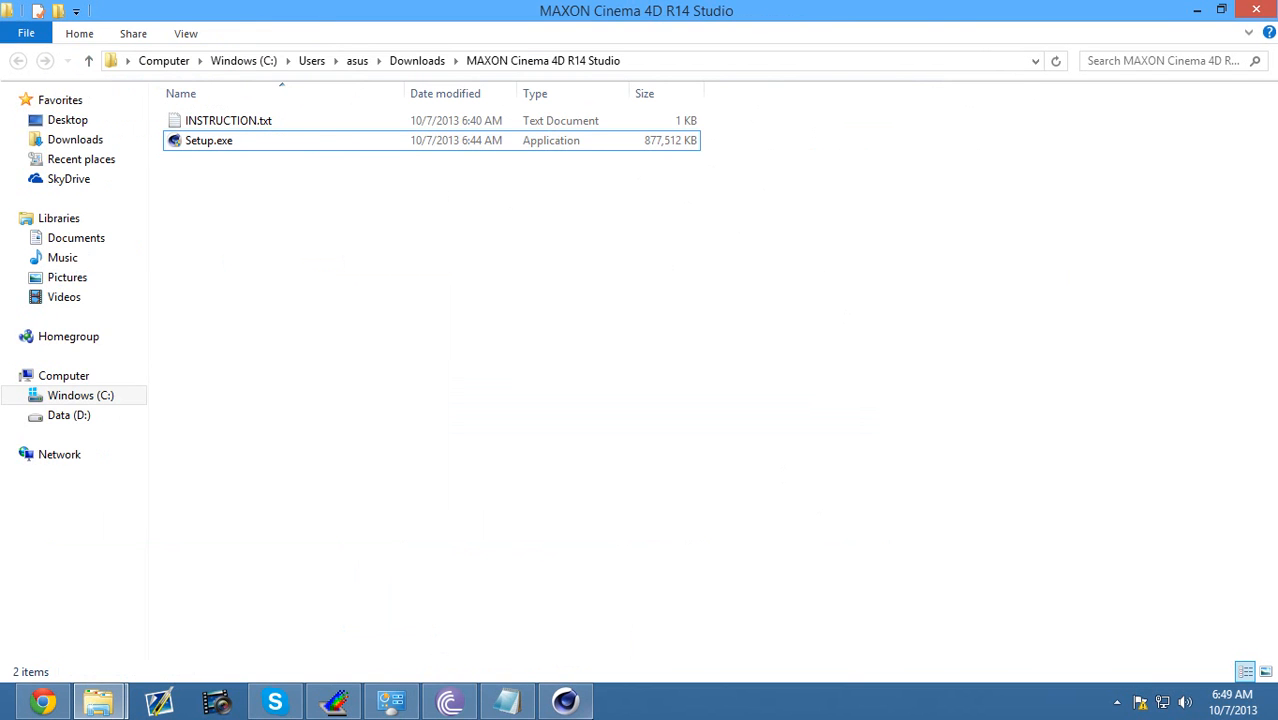
key("alt+Tab")
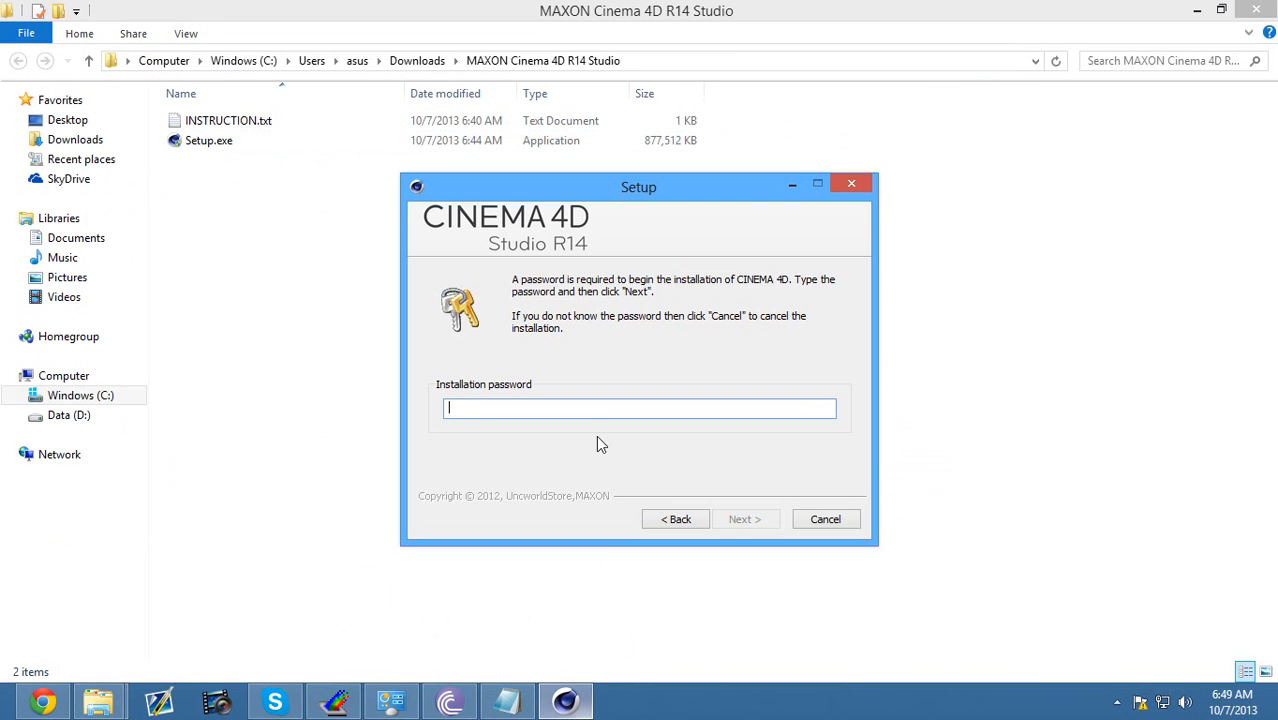
key("ctrl+v")
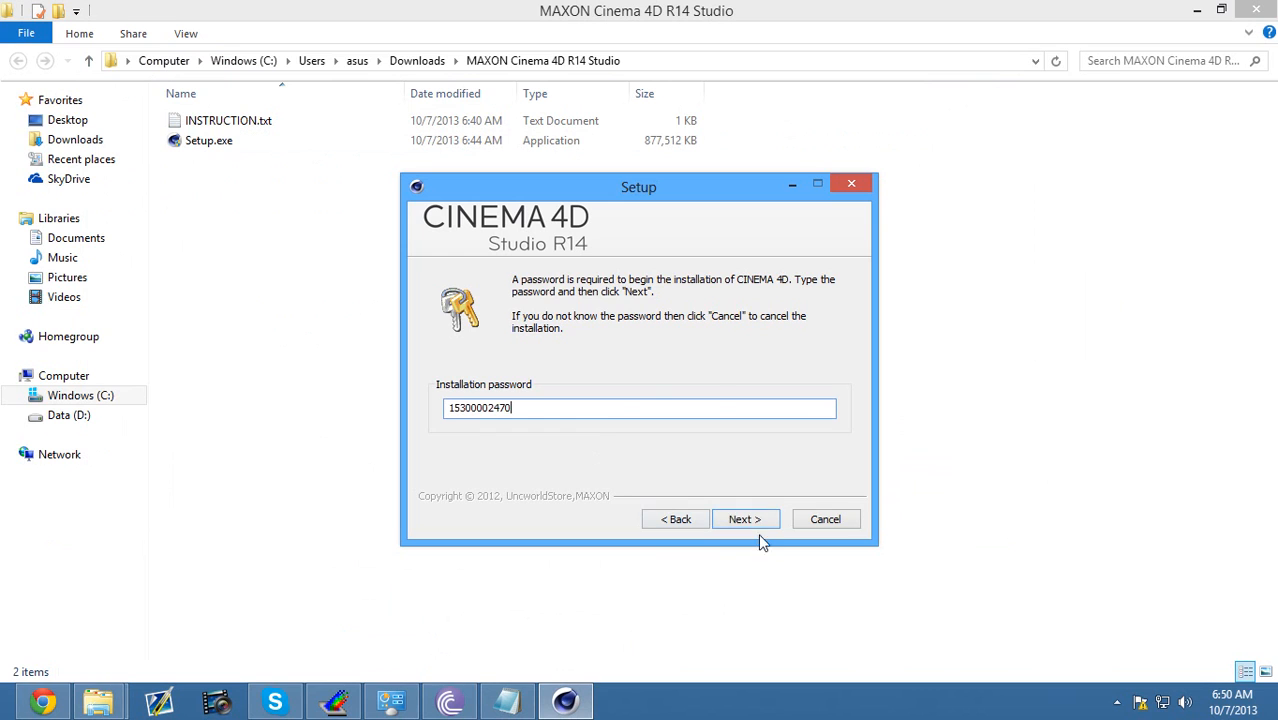
Keep the default install folder and desktop icon option and start the installation
left_click(758, 520)
left_click(758, 520)
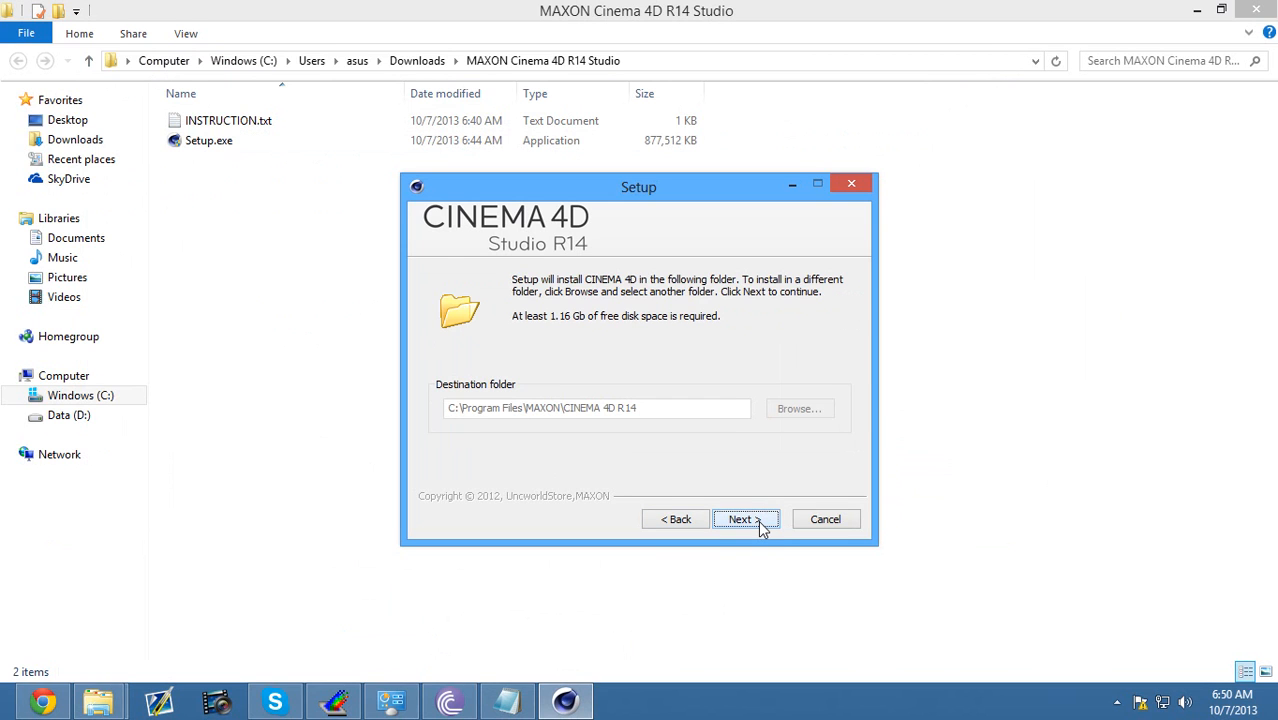
left_click(758, 520)
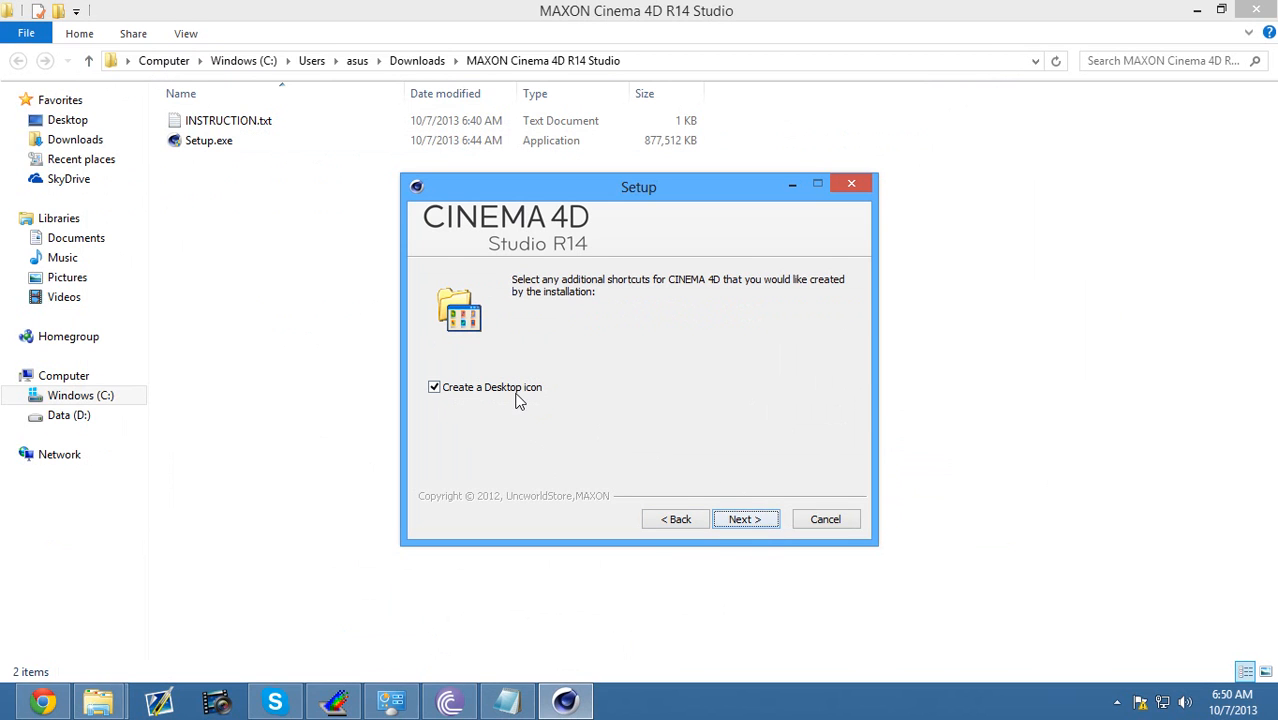
left_click(771, 528)
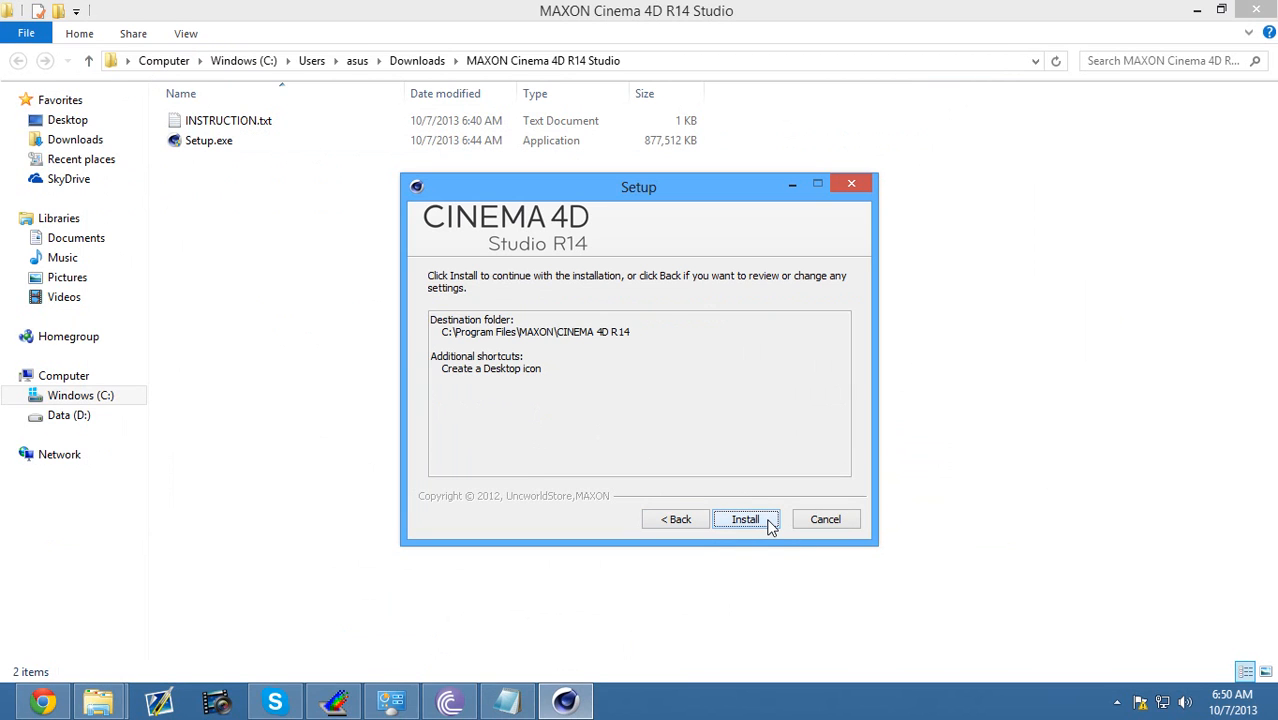
left_click(771, 526)
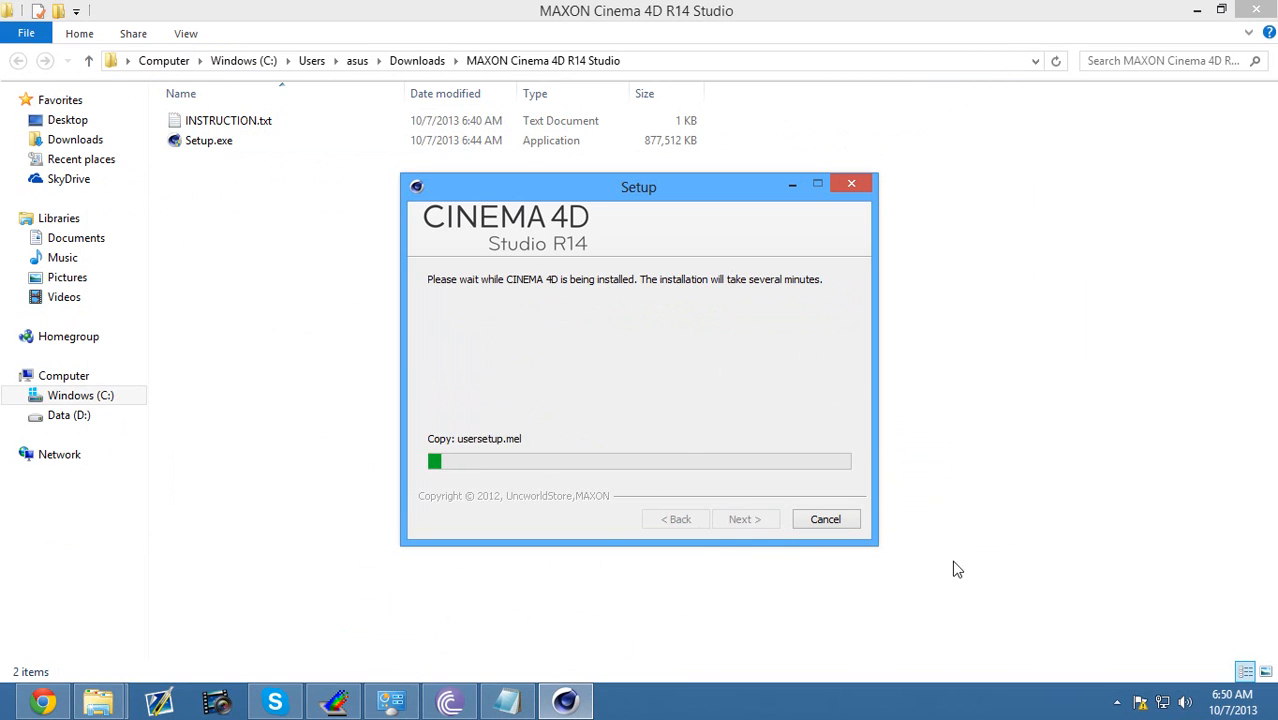
Close the YouTube tab, return to setup and approve adding the activation entries to the registry
left_click(1141, 702)
left_click(1117, 702)
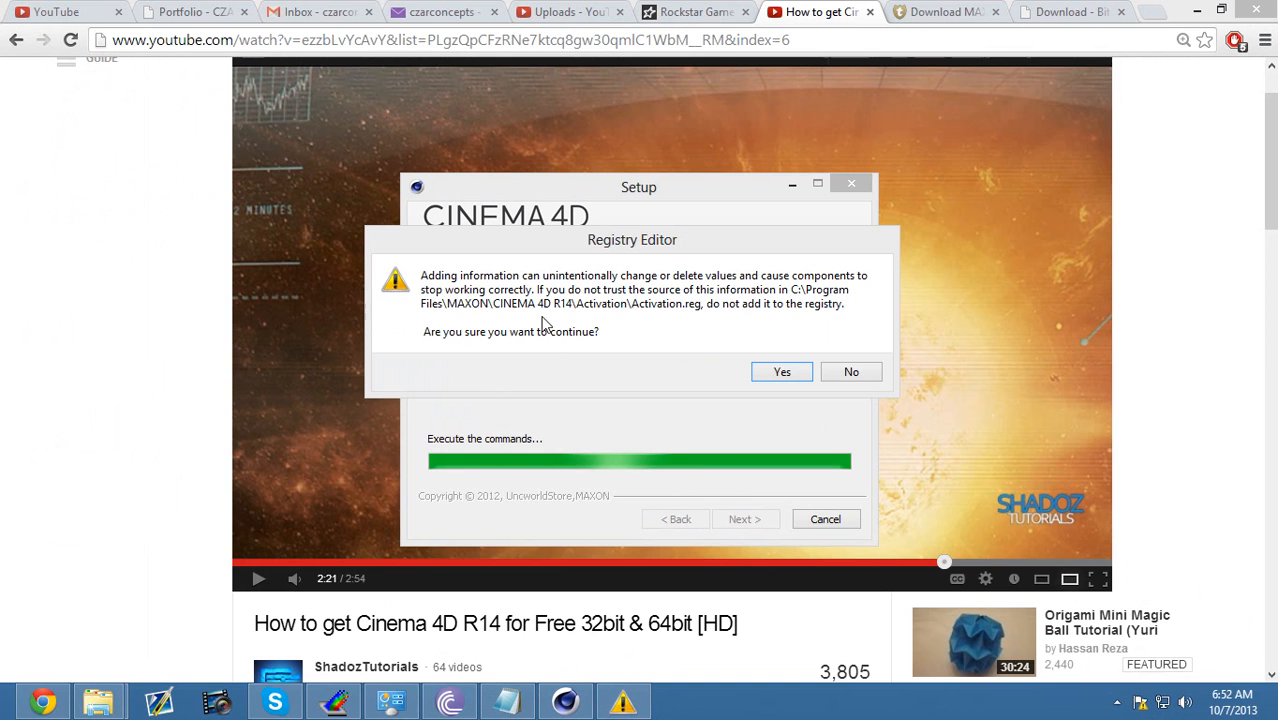
left_click(869, 12)
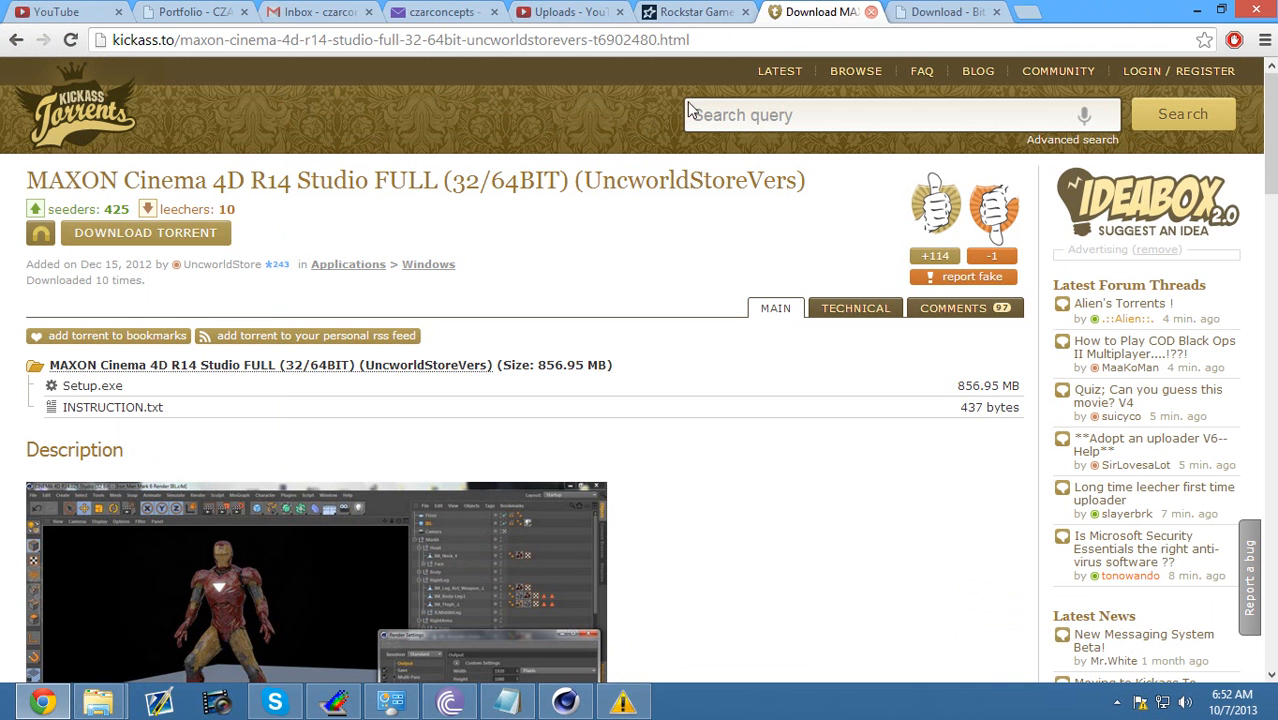
left_click(565, 702)
mouse_move(622, 702)
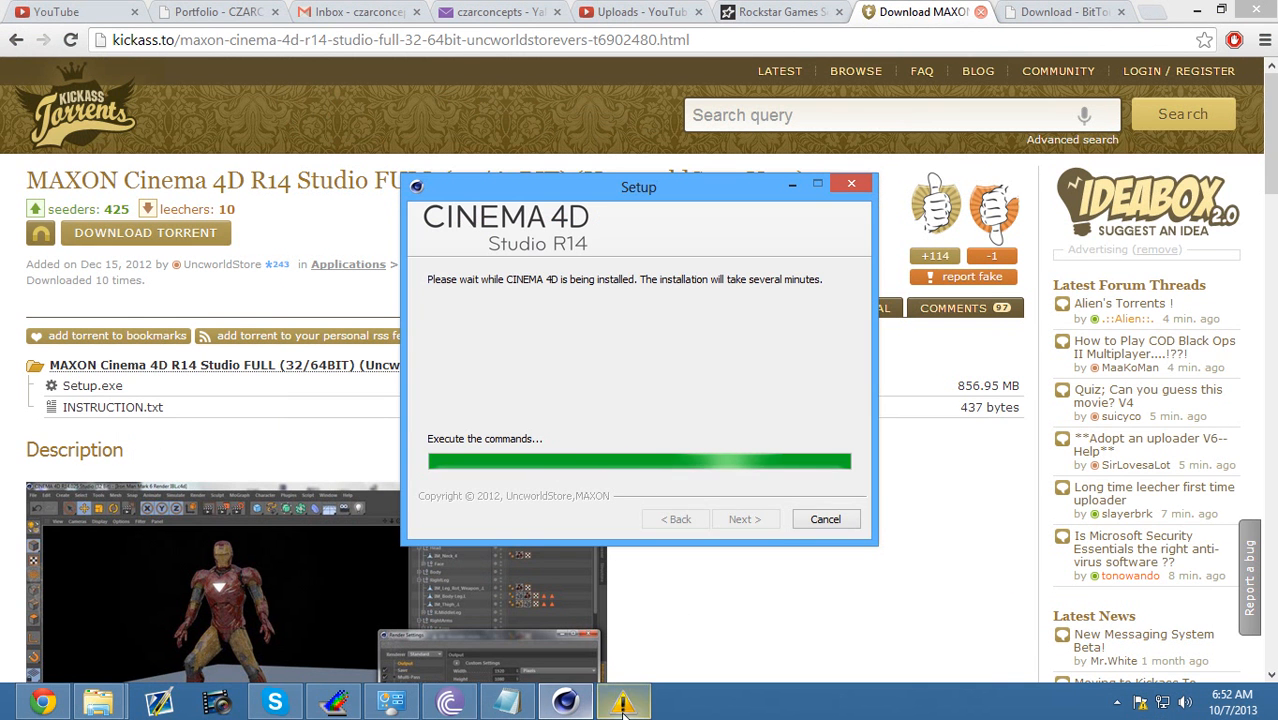
left_click(623, 706)
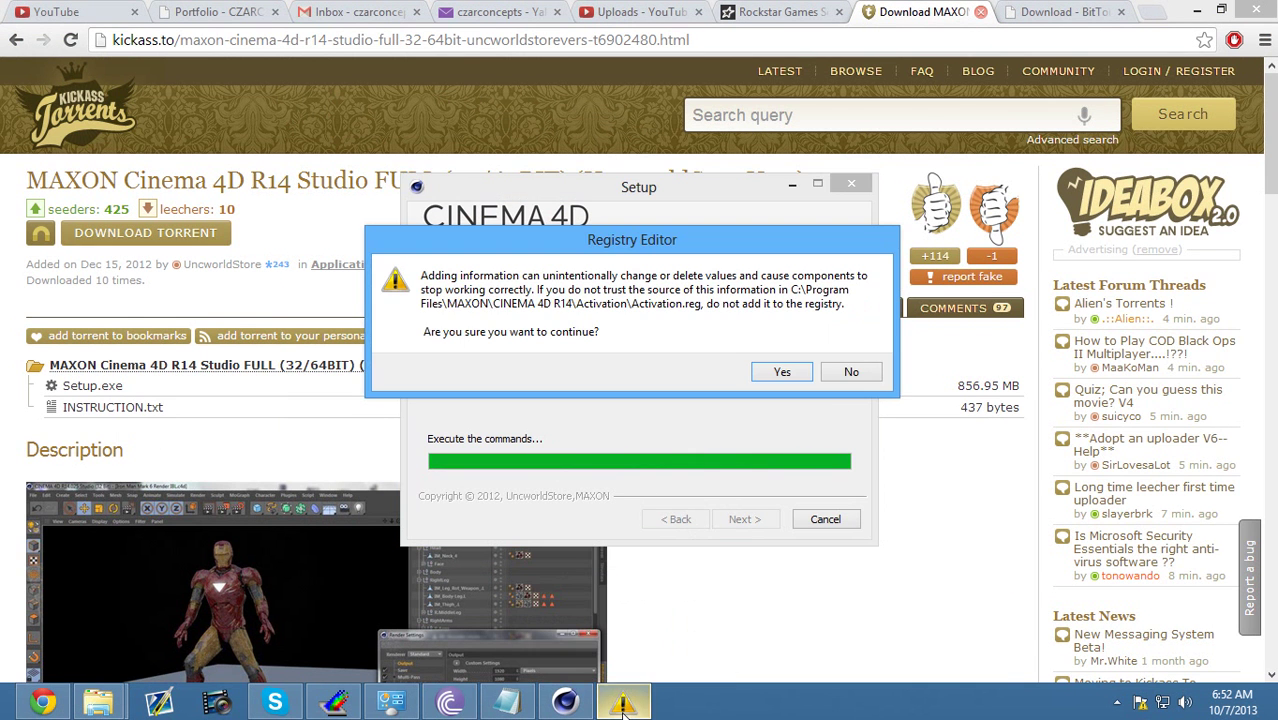
left_click(784, 372)
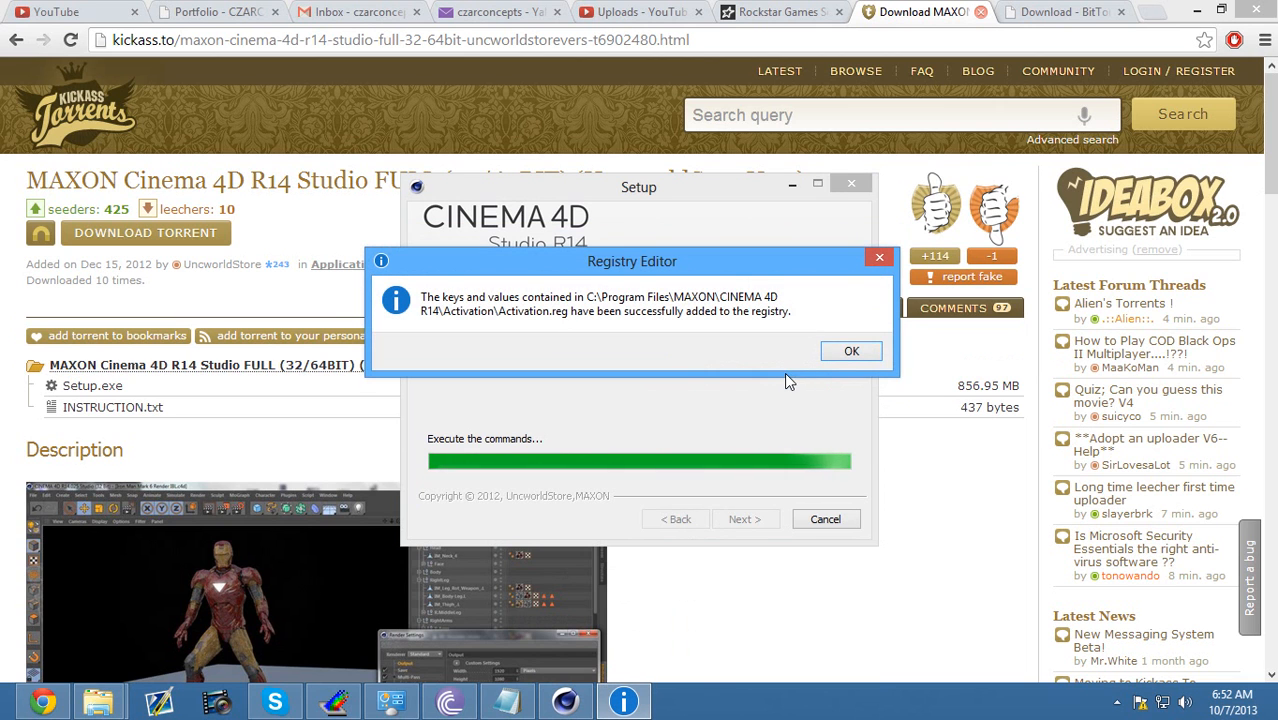
Untick 'Visit product web site' and finish the setup wizard
left_click(843, 354)
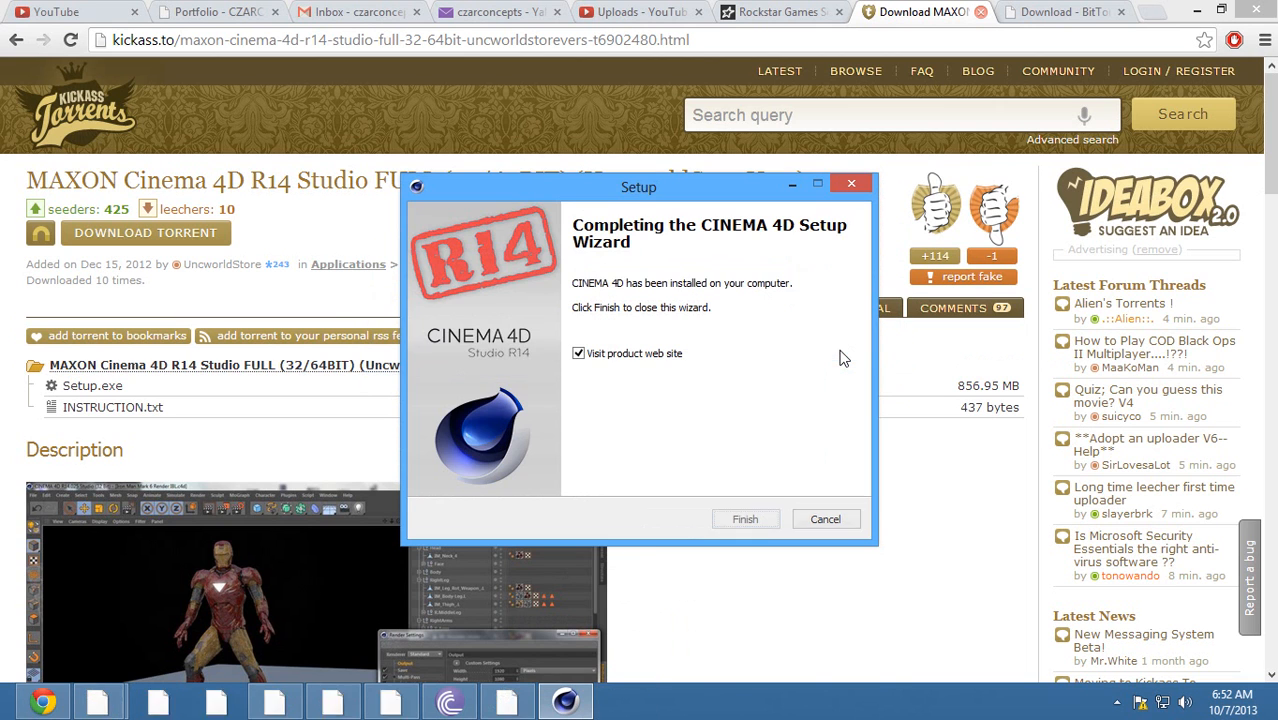
left_click(629, 360)
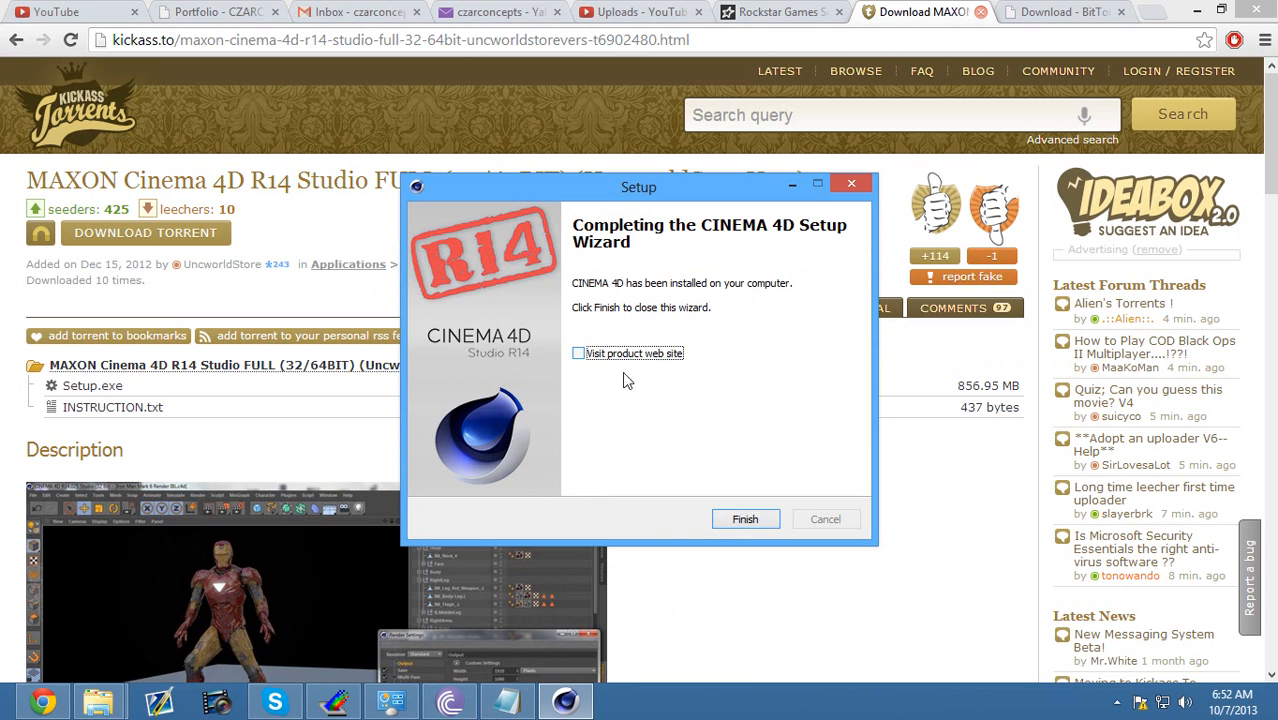
left_click(745, 520)
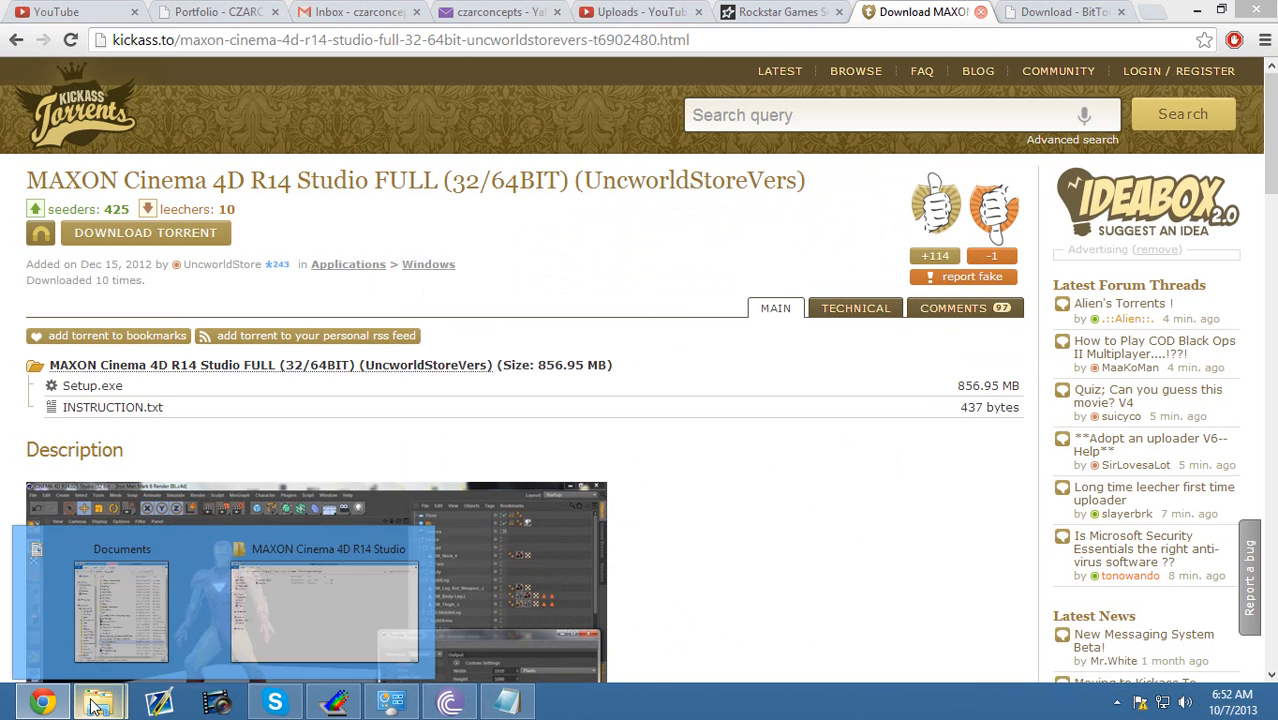
mouse_move(98, 702)
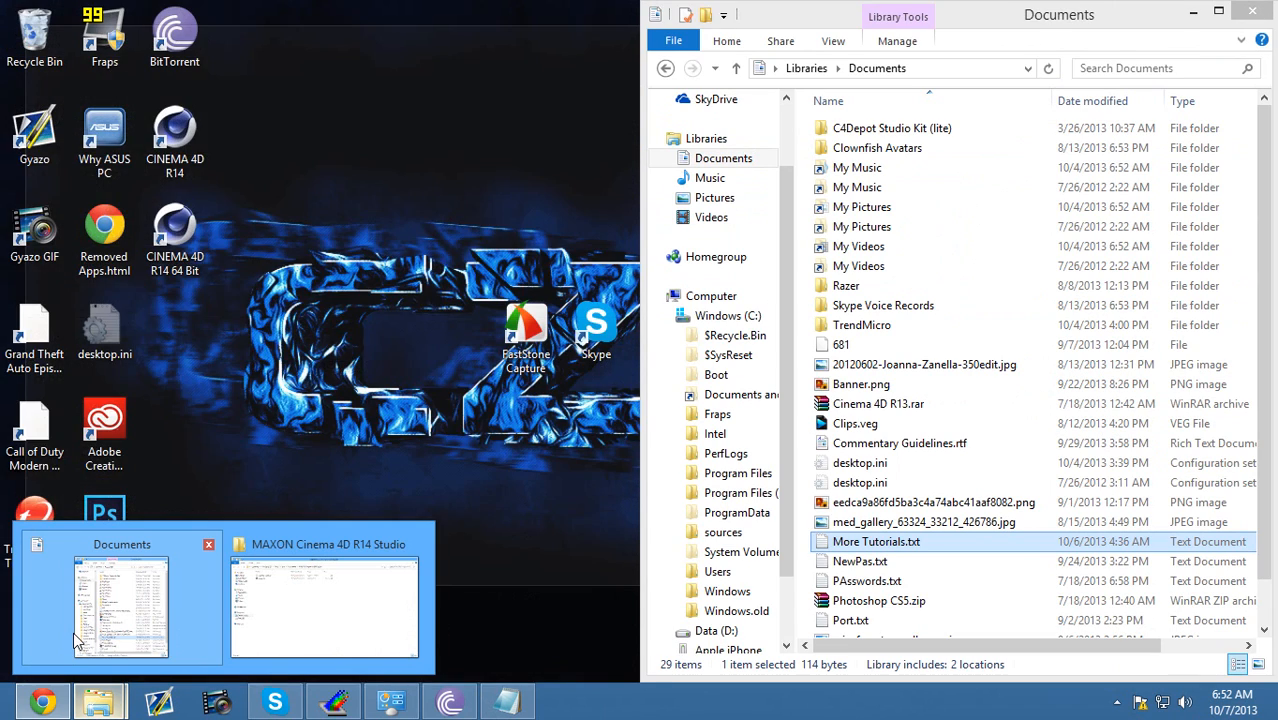
Browse C: > Program Files > MAXON > CINEMA 4D R14 > Activation showing Activation.reg, then minimize the window
left_click(76, 640)
scroll(782, 434, "down", 1)
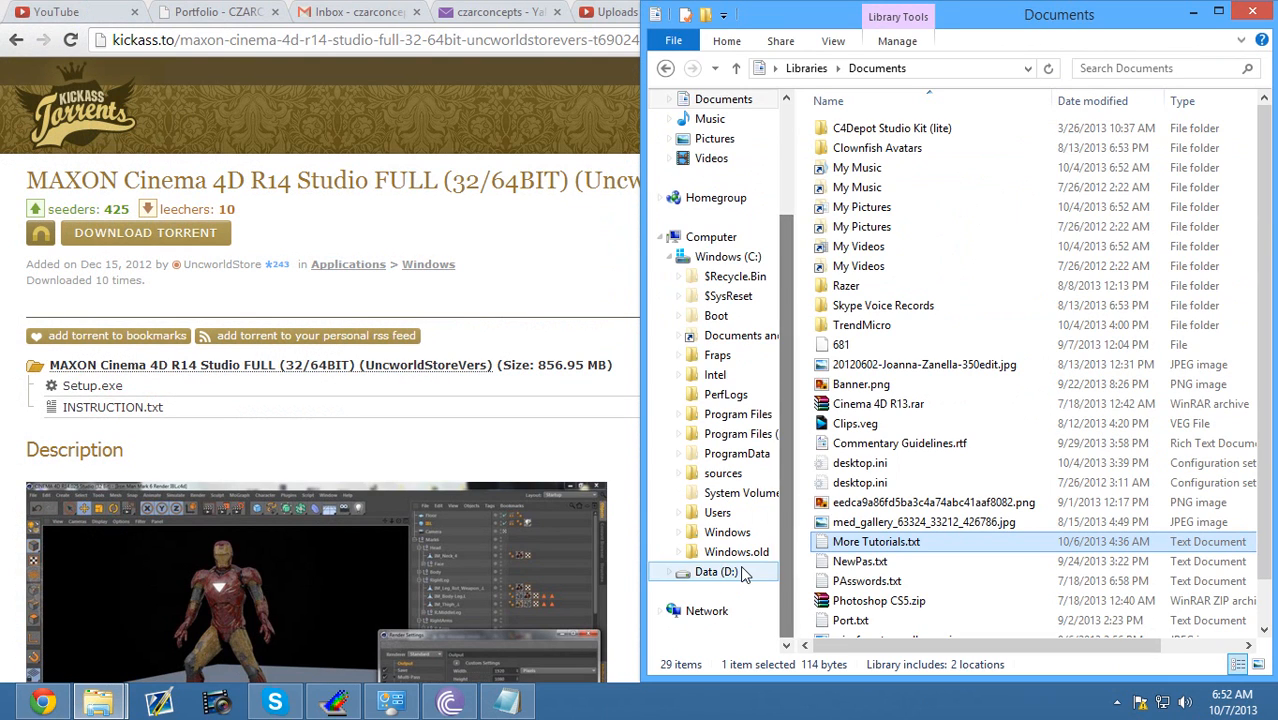
left_click(716, 571)
left_click(728, 257)
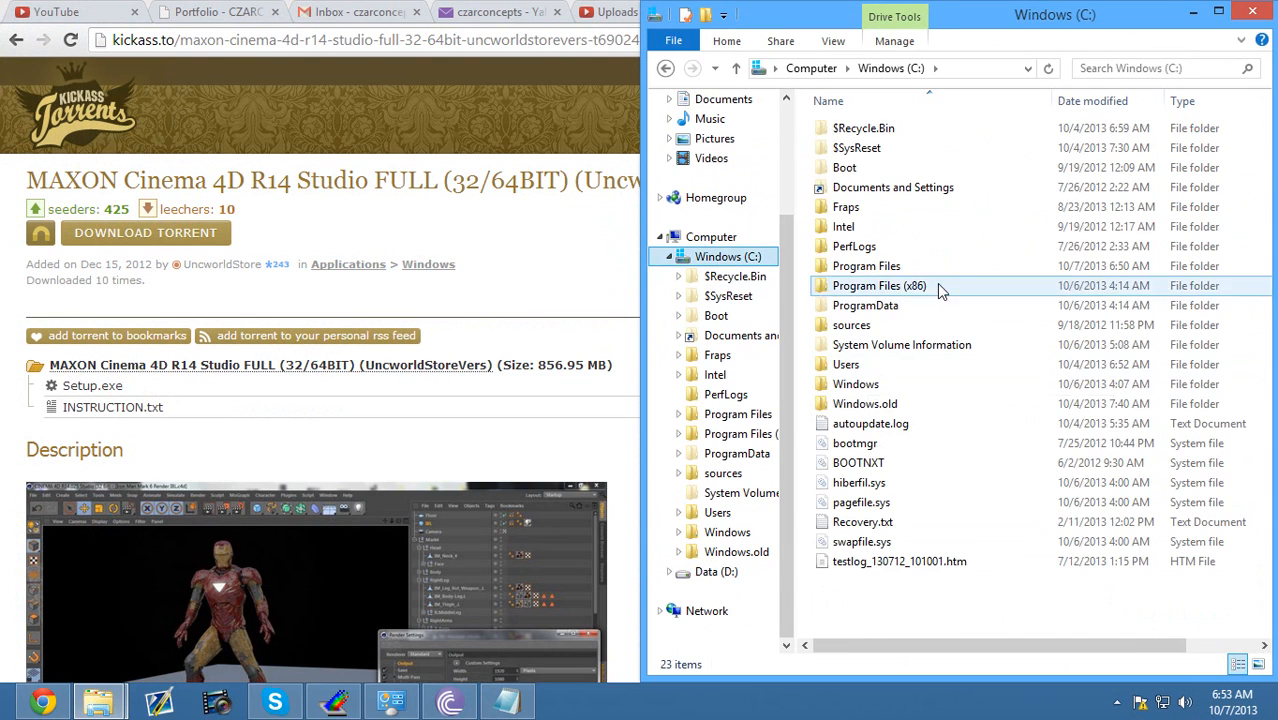
double_click(880, 268)
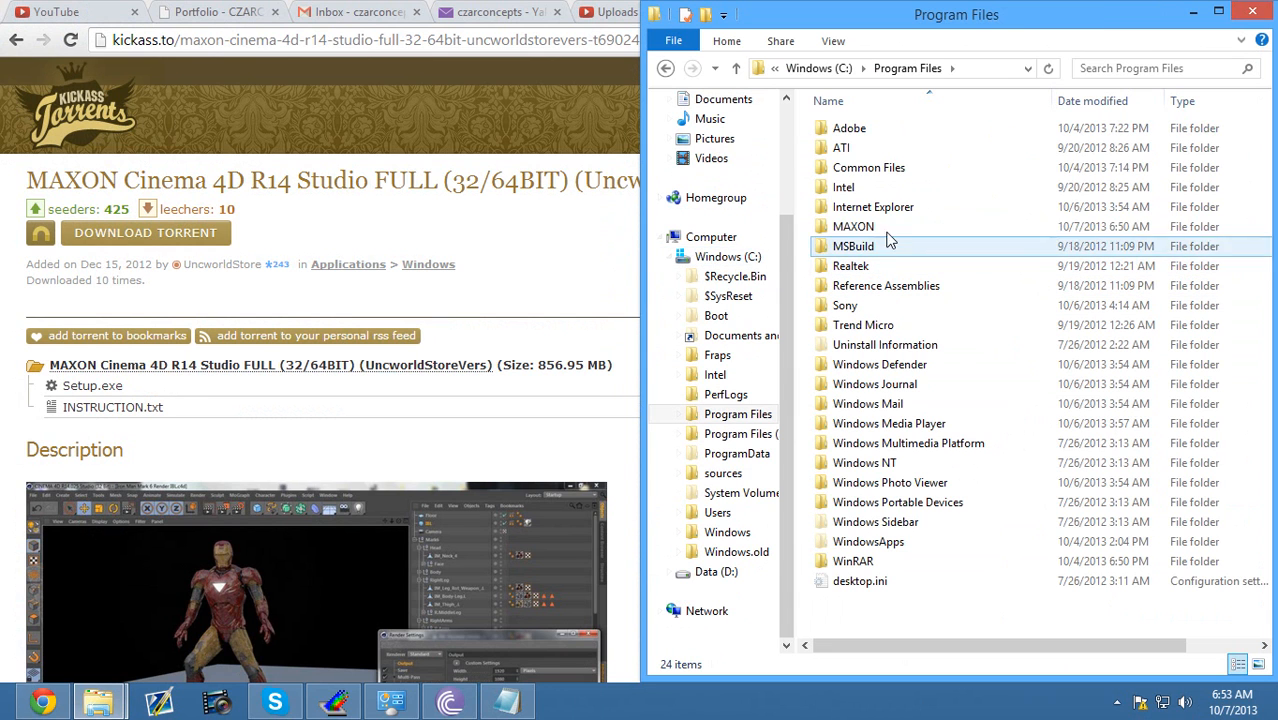
double_click(894, 230)
double_click(895, 130)
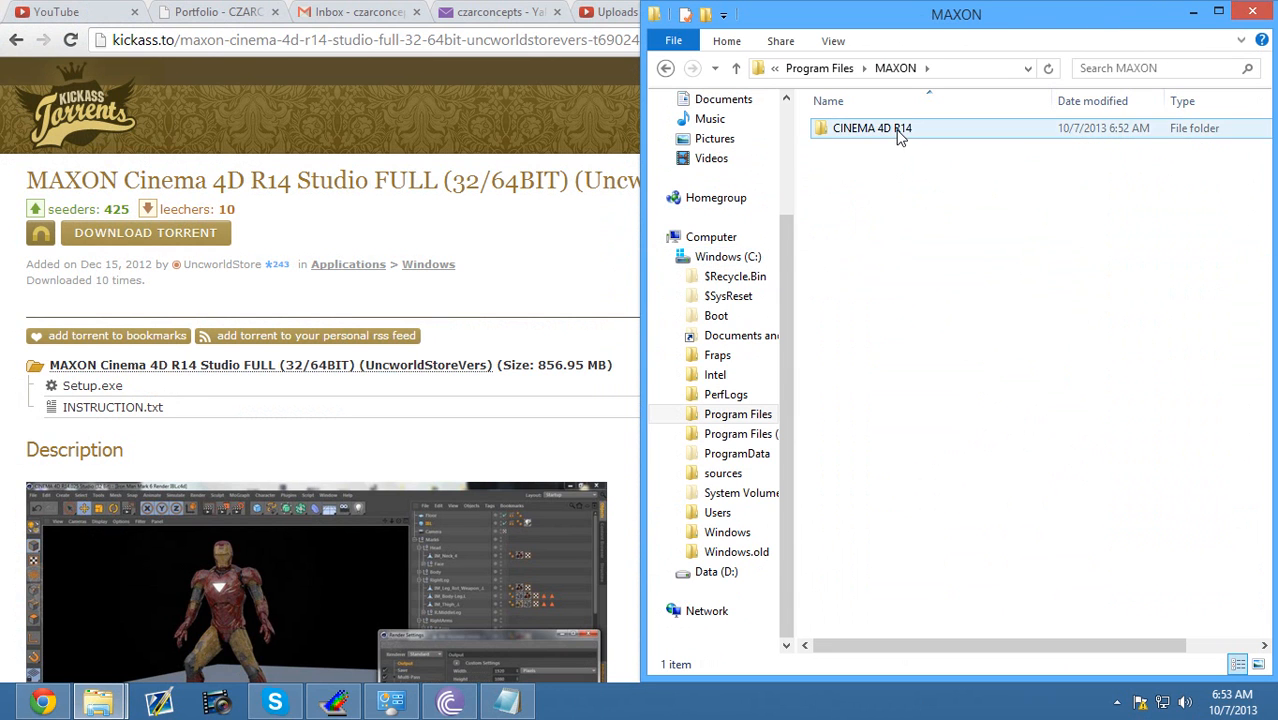
double_click(899, 132)
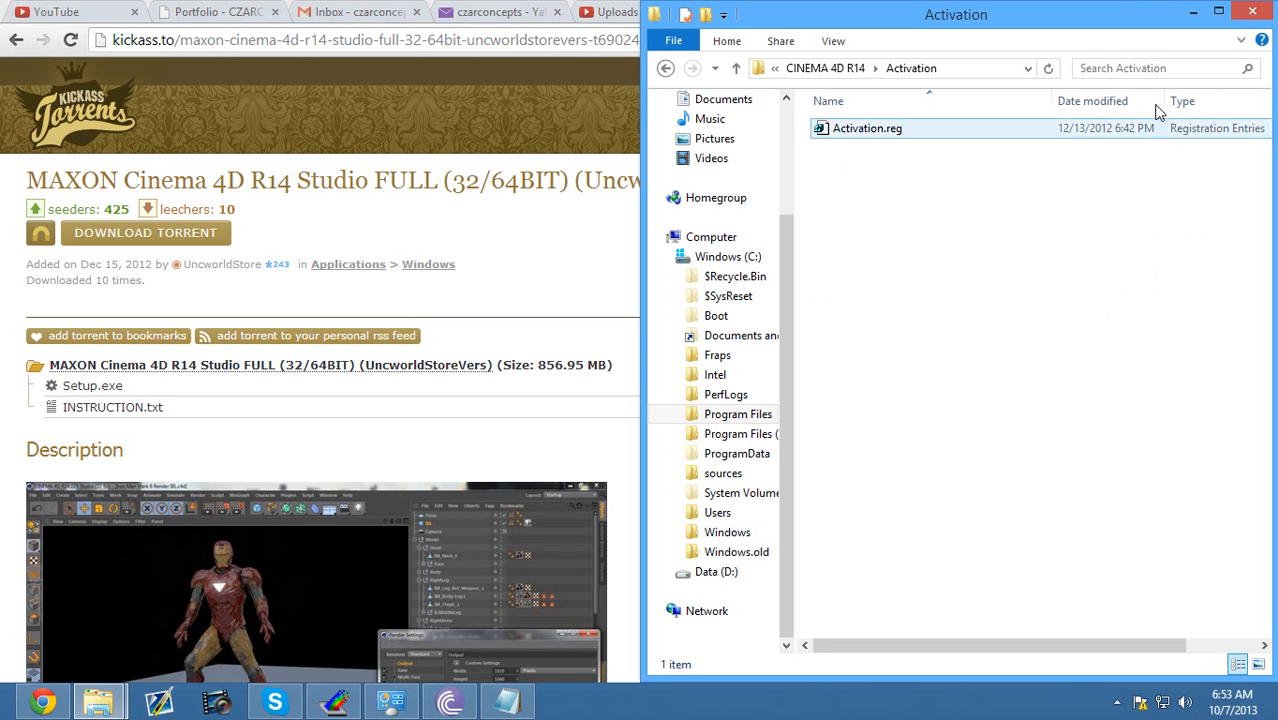
left_click(1193, 14)
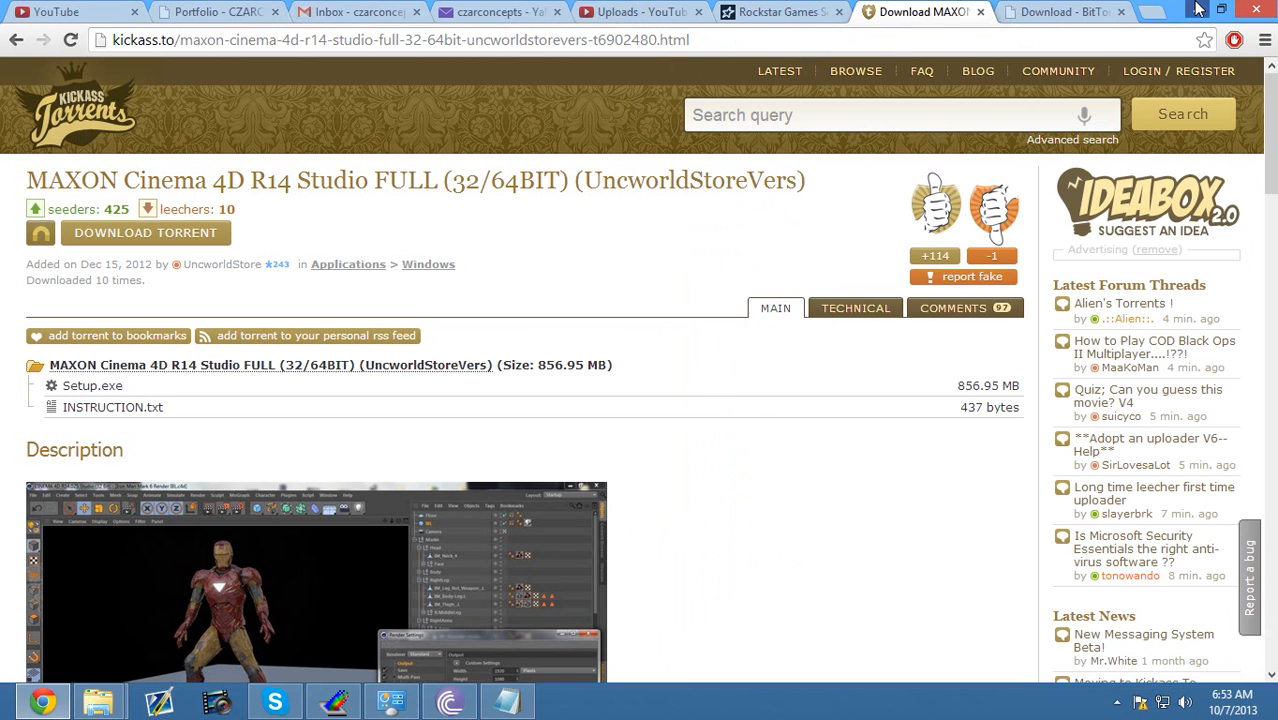
Minimize the open windows and move the CINEMA 4D shortcuts toward the desktop centre
left_click(1195, 10)
left_click(1197, 10)
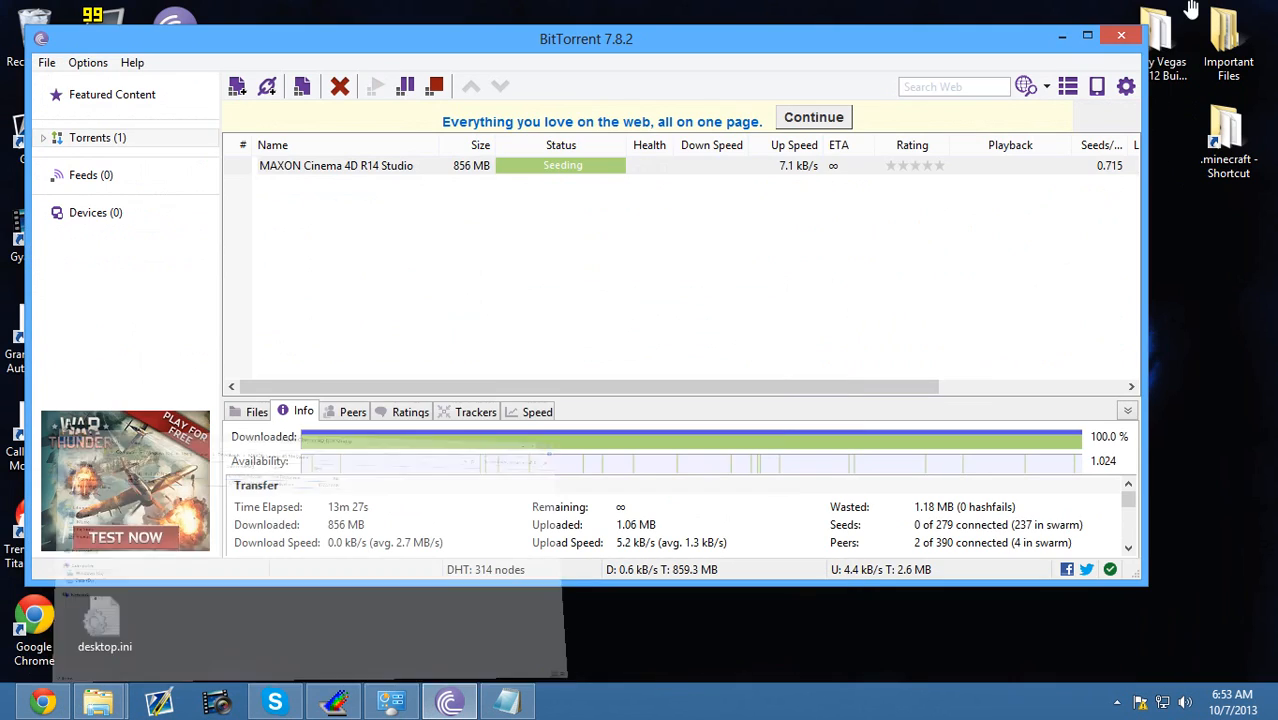
left_click(1063, 38)
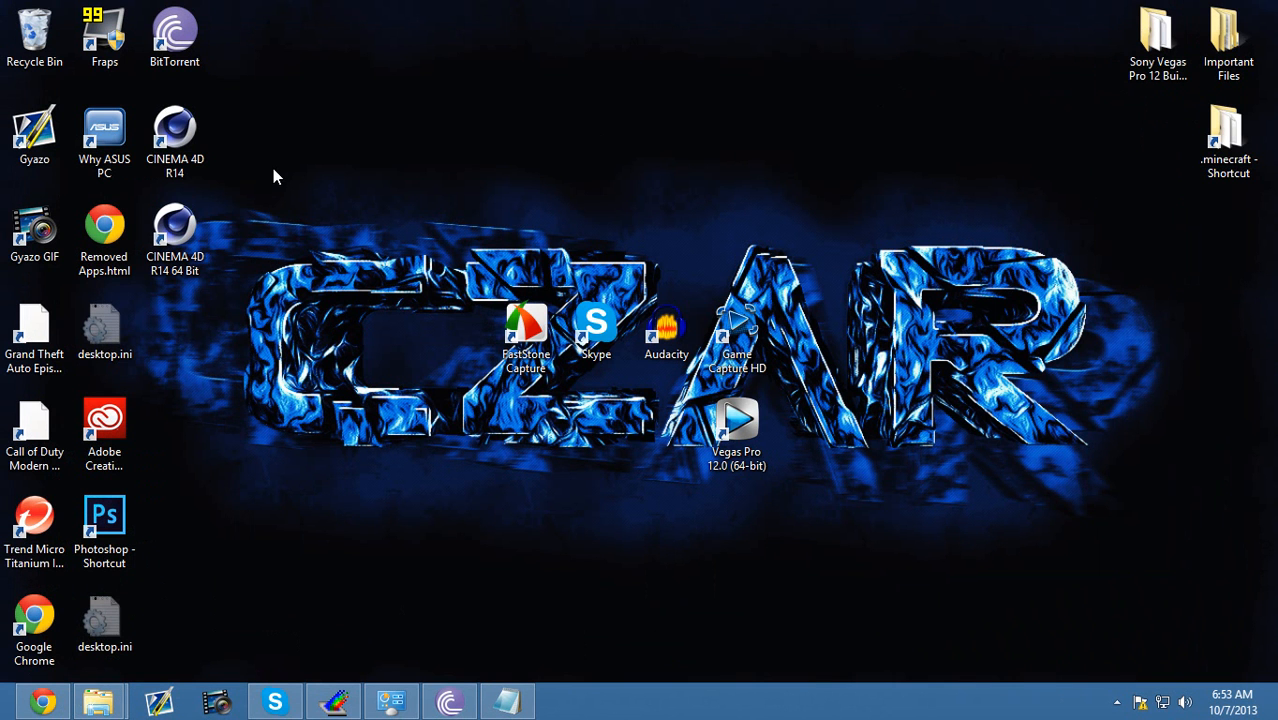
mouse_move(273, 168)
left_mouse_down()
mouse_move(123, 145)
mouse_move(140, 270)
left_mouse_up()
mouse_move(177, 153)
left_mouse_down()
mouse_move(932, 345)
mouse_move(850, 108)
left_mouse_up()
left_click(840, 112)
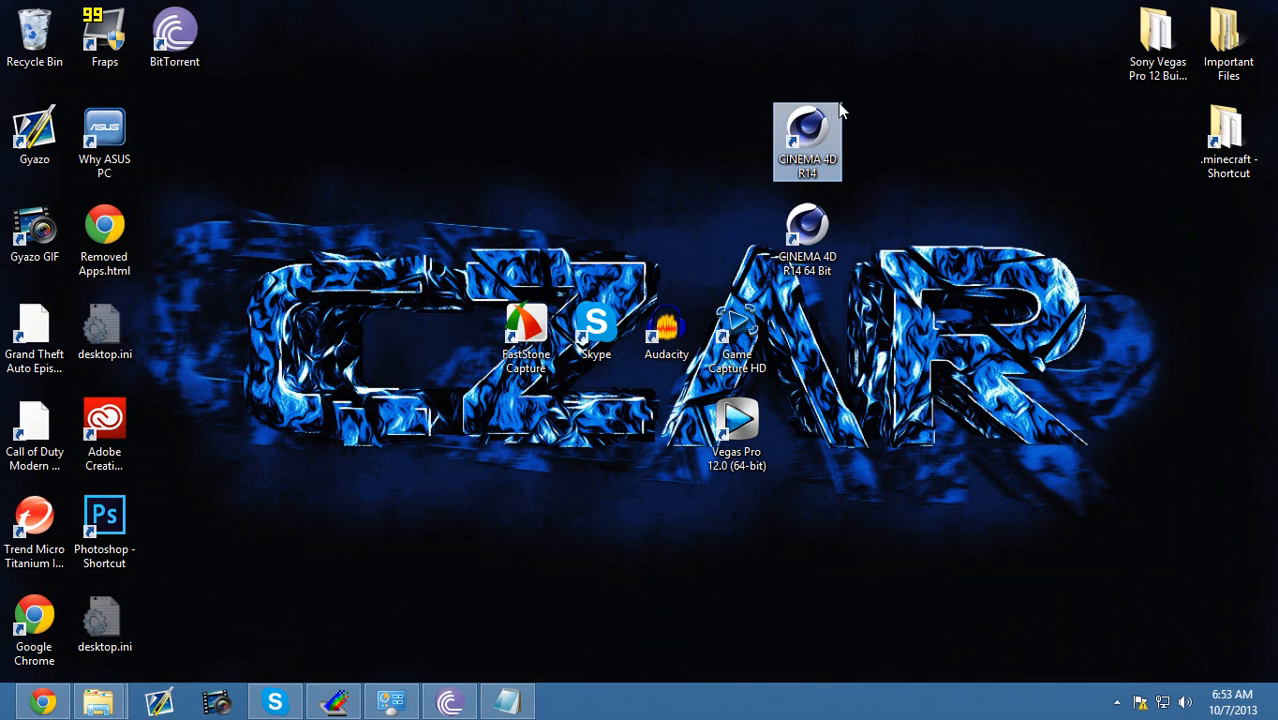
mouse_move(840, 112)
left_mouse_down()
mouse_move(1070, 145)
mouse_move(1228, 40)
left_mouse_up()
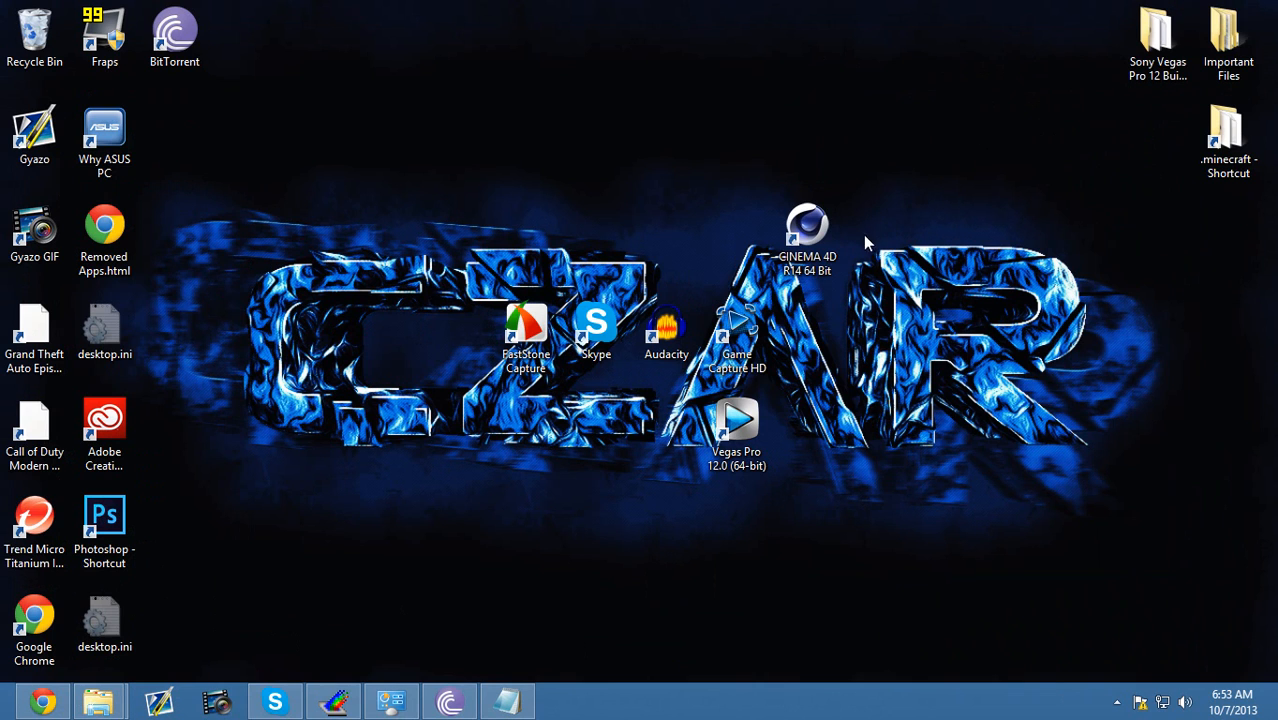
left_click_drag(810, 228, 810, 328)
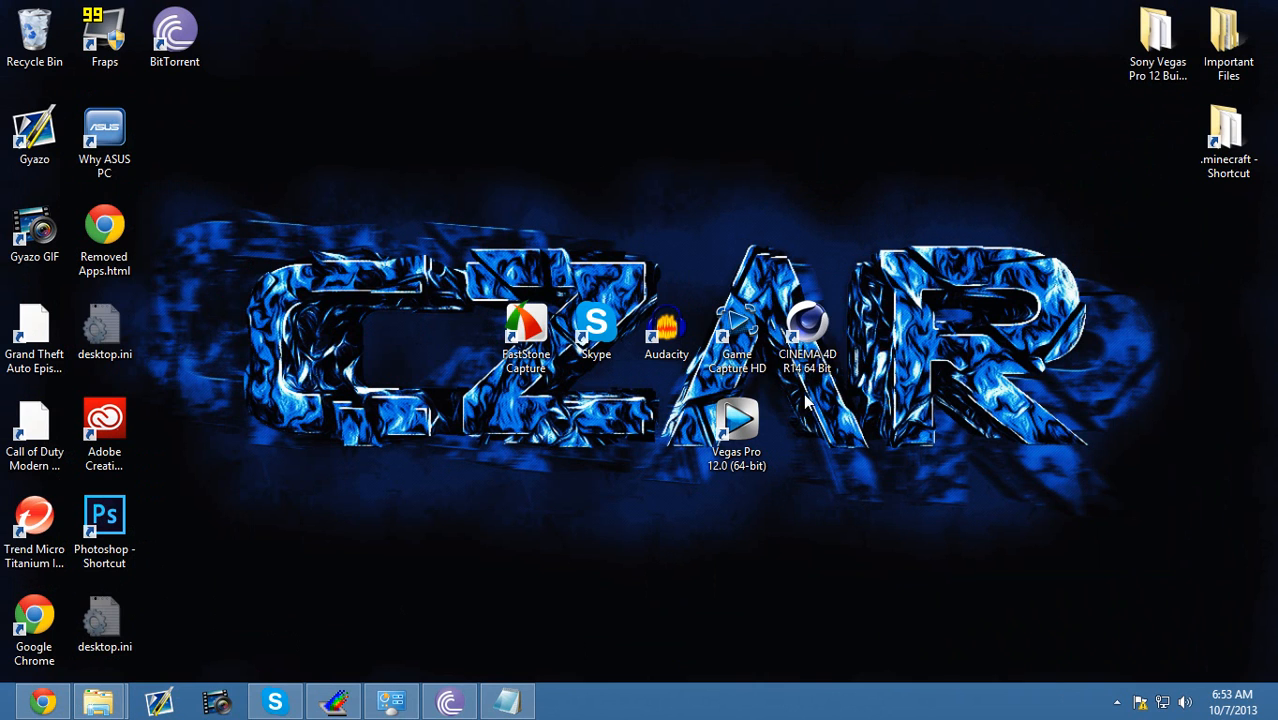
Launch CINEMA 4D R14 64 Bit from its desktop shortcut
left_click(803, 356)
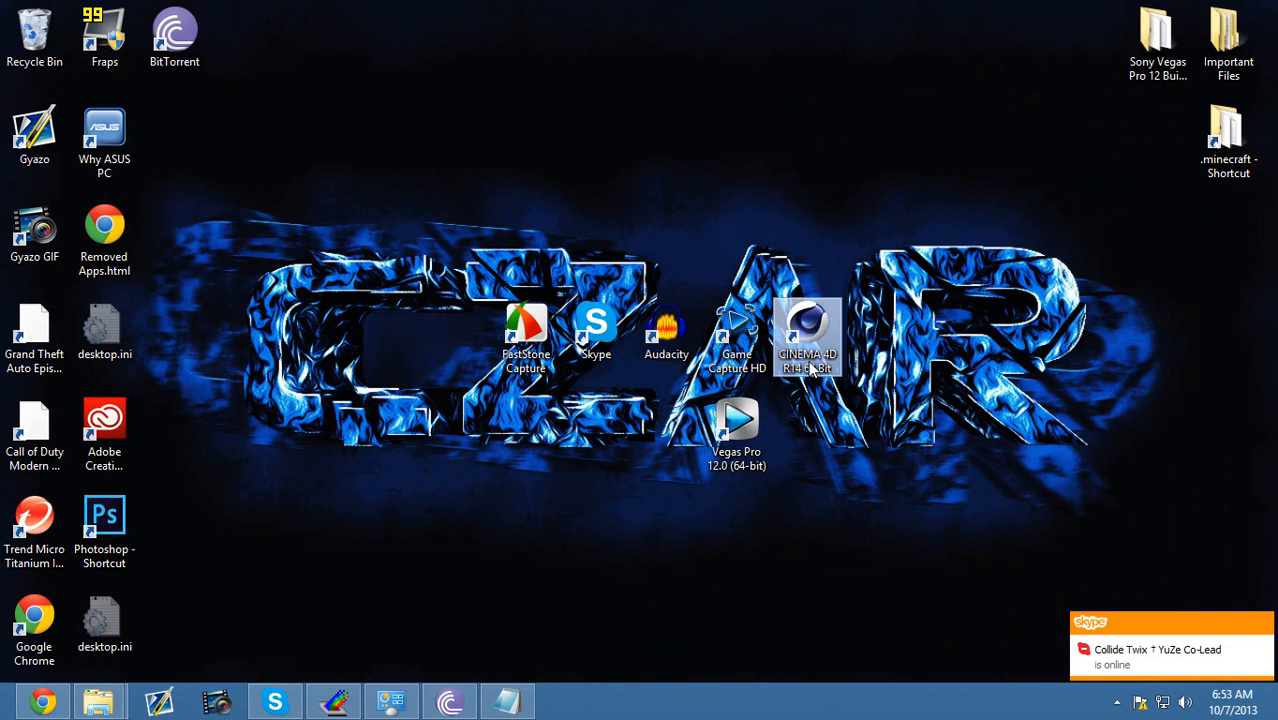
double_click(811, 369)
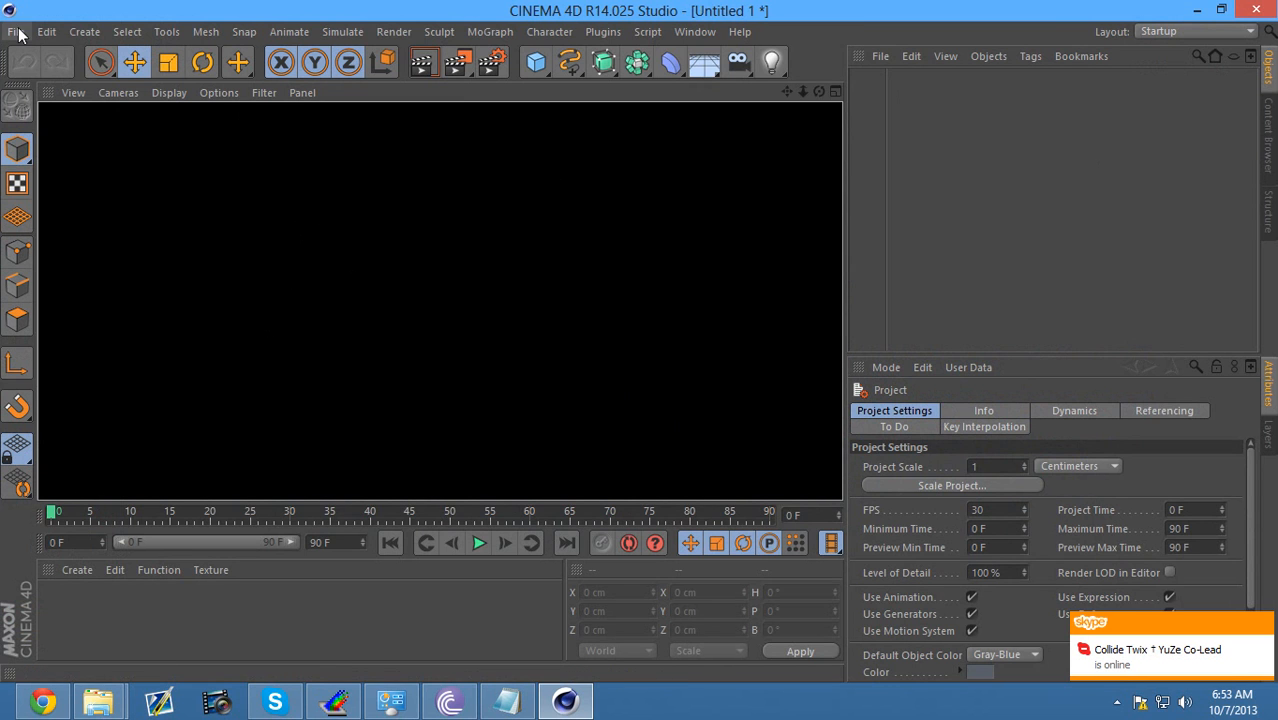
Open LIGHTROOM by CZAR.c4d from Pictures > Old Pictures > cinema 4d files
left_click(84, 31)
left_click(40, 74)
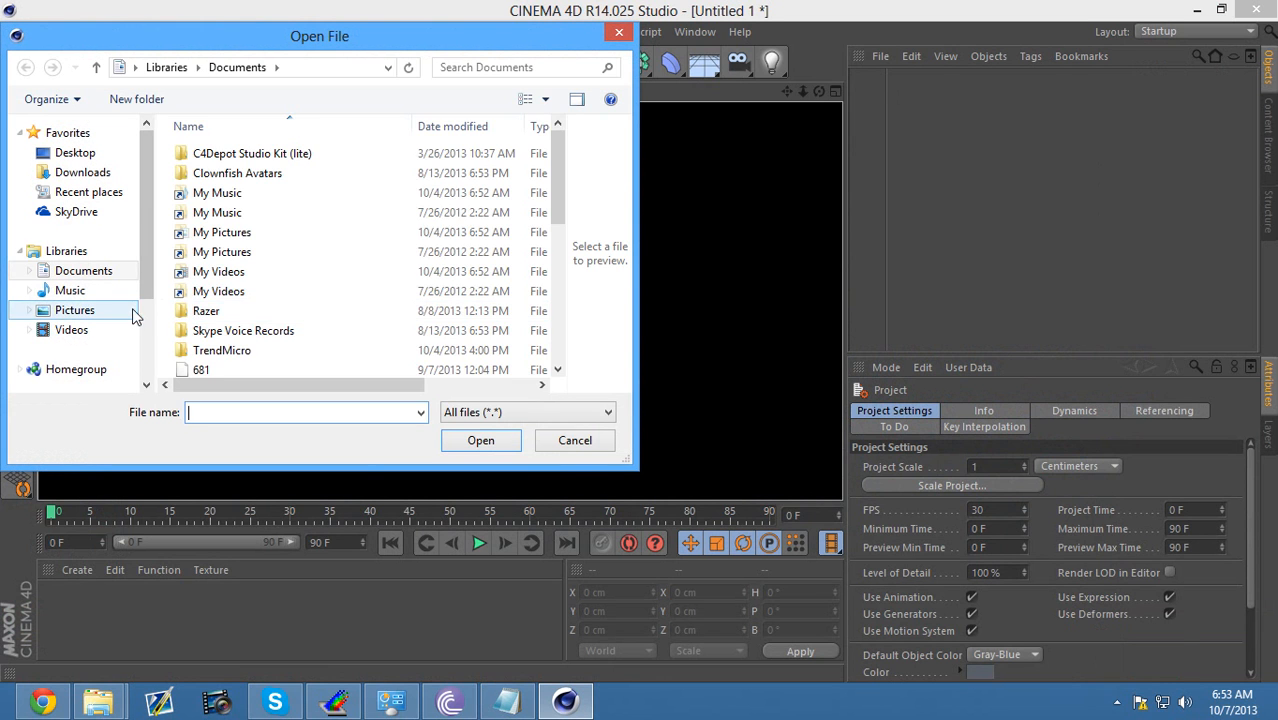
left_click(128, 311)
double_click(240, 214)
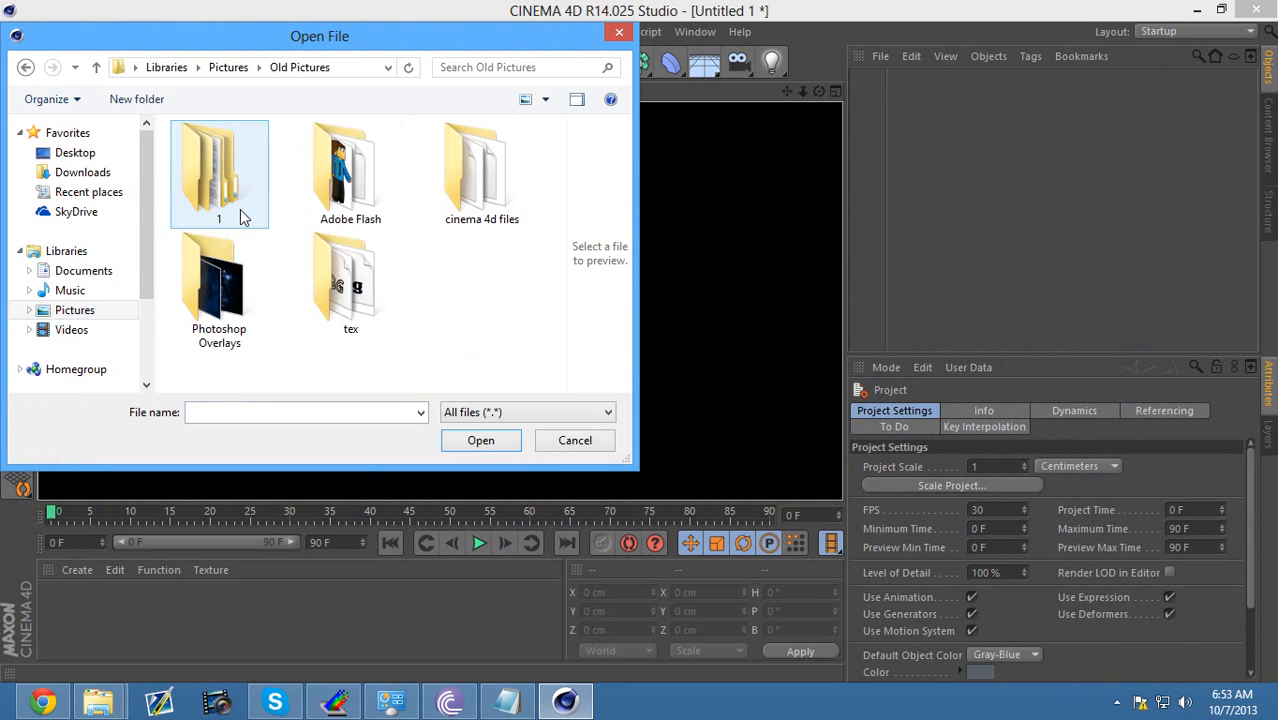
double_click(481, 175)
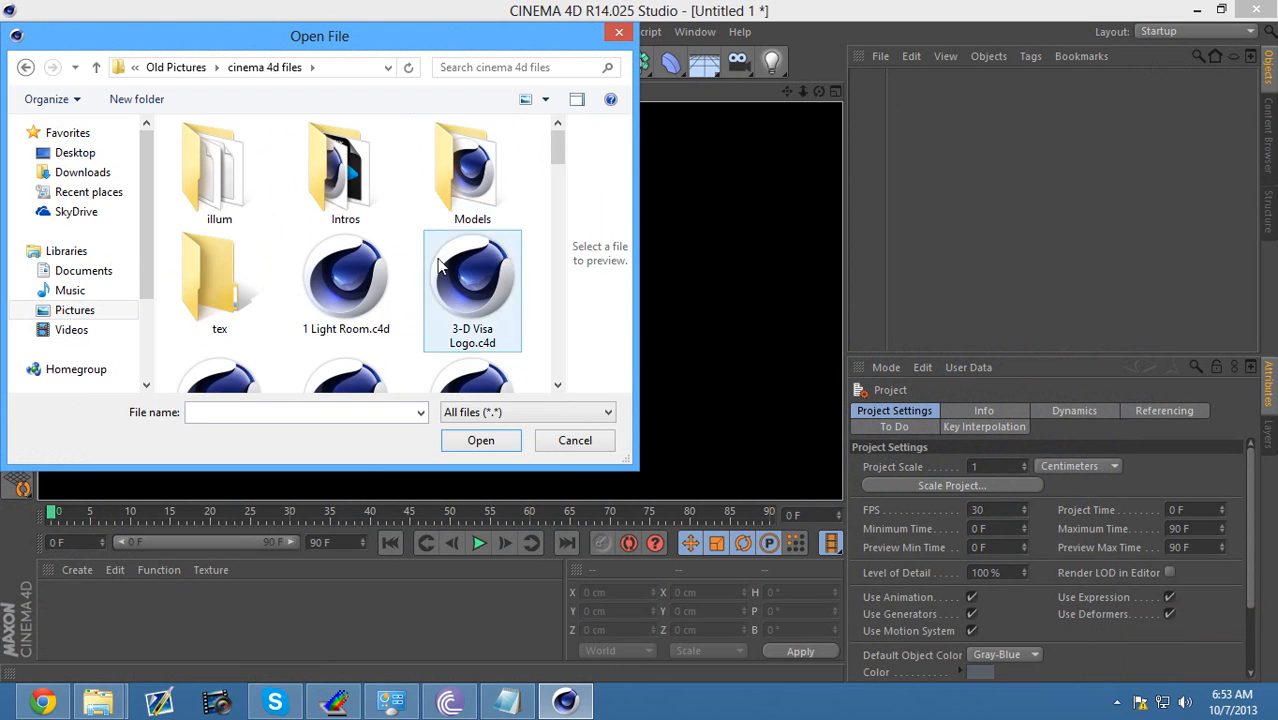
scroll(513, 313, "down", 2)
scroll(515, 320, "down", 3)
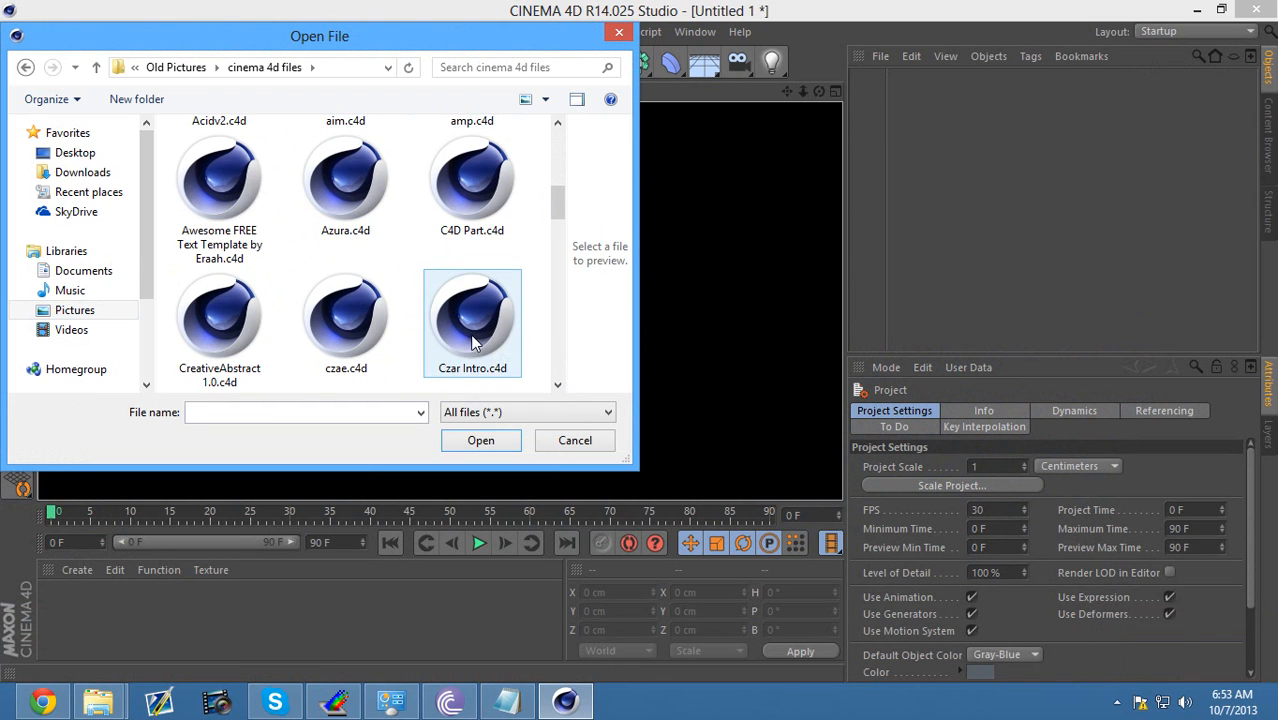
scroll(350, 318, "down", 2)
scroll(358, 318, "down", 2)
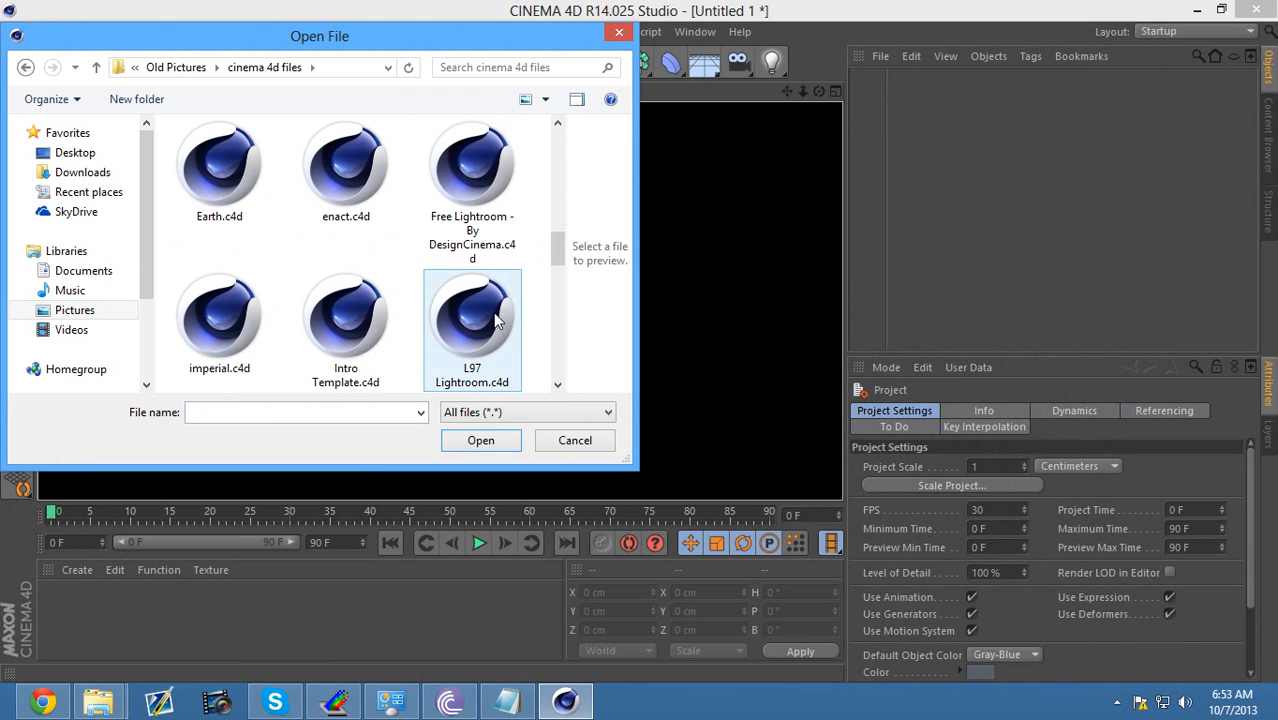
scroll(556, 258, "down", 2)
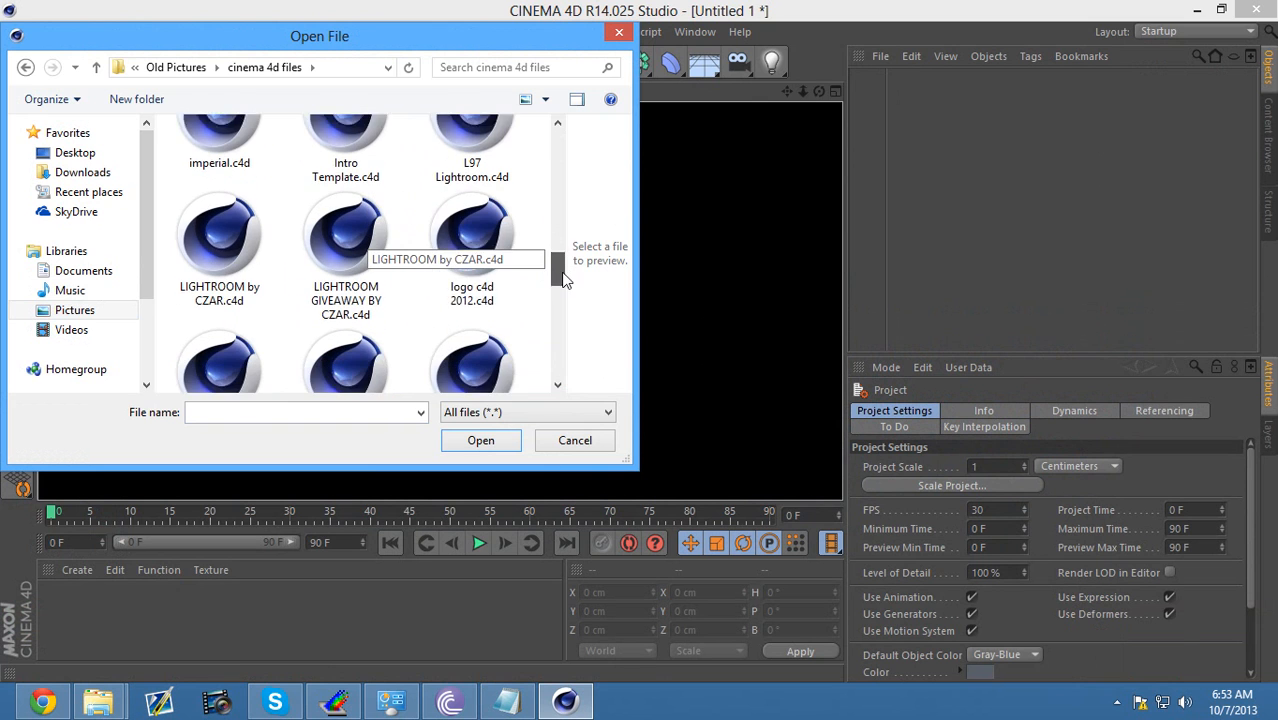
double_click(225, 215)
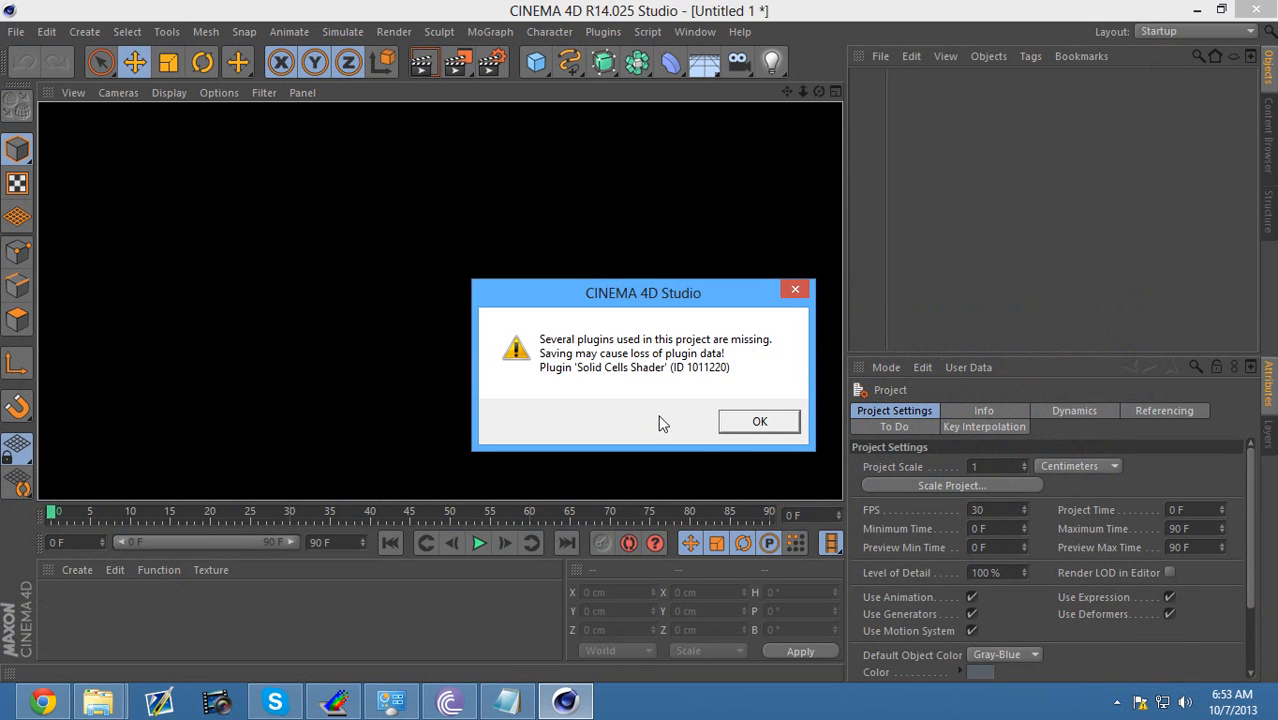
Acknowledge the missing-plugins warning and close the MAXON Online Updater without installing 14.041
left_click(760, 421)
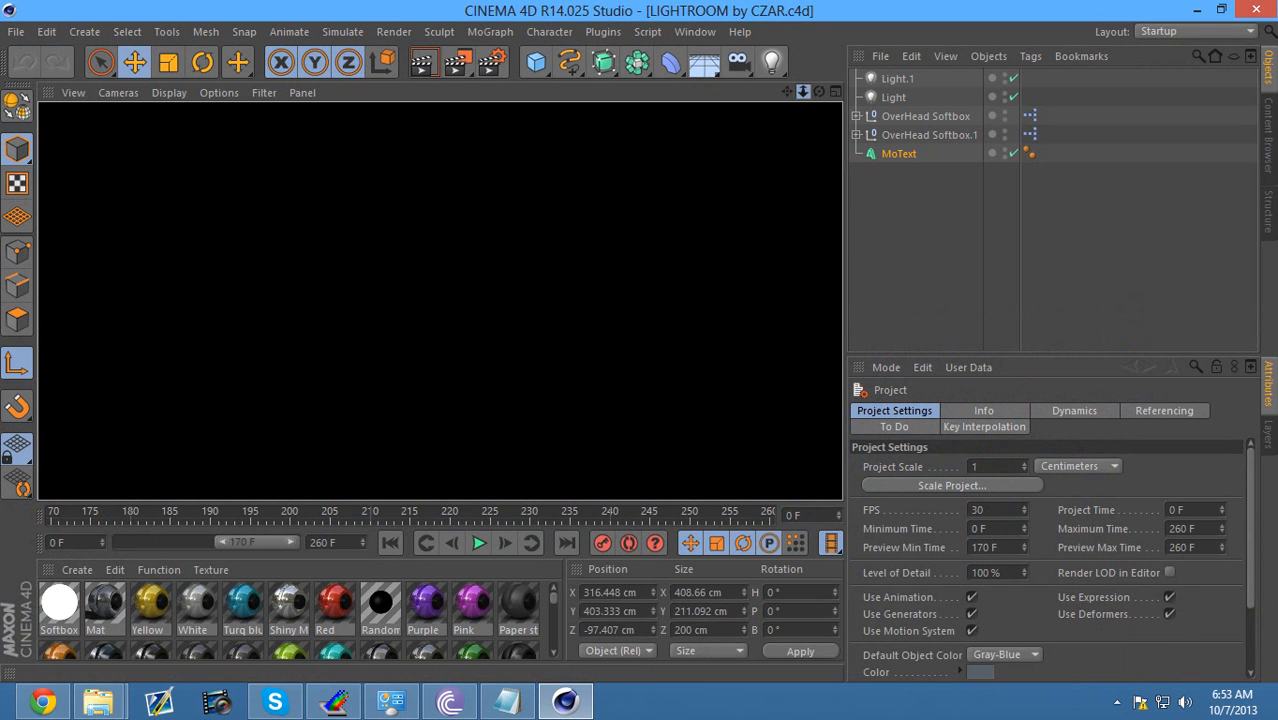
left_click(16, 31)
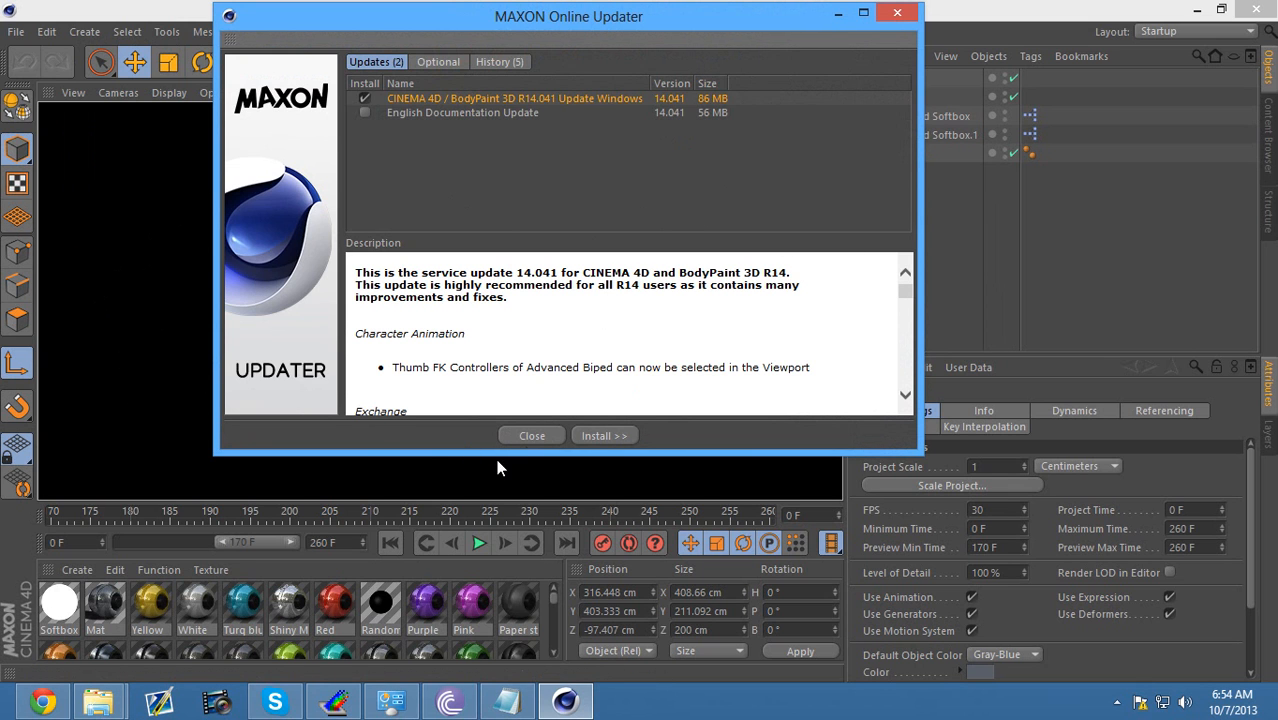
left_click(531, 437)
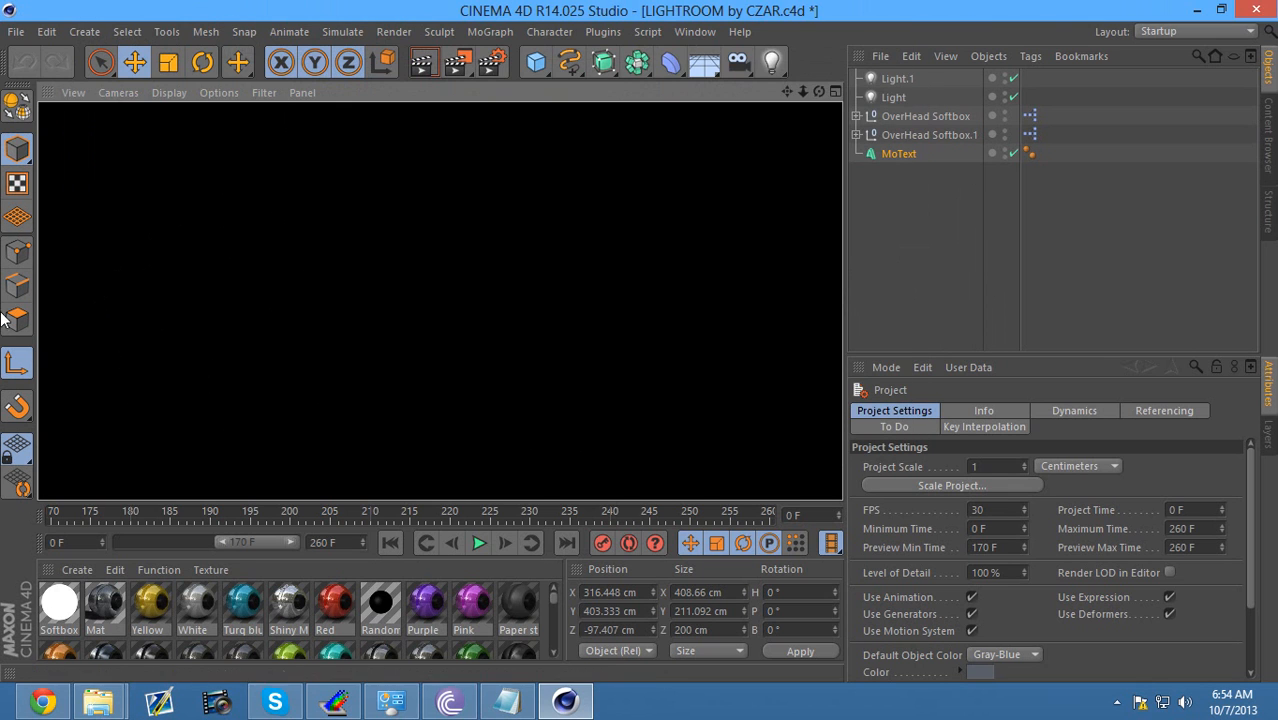